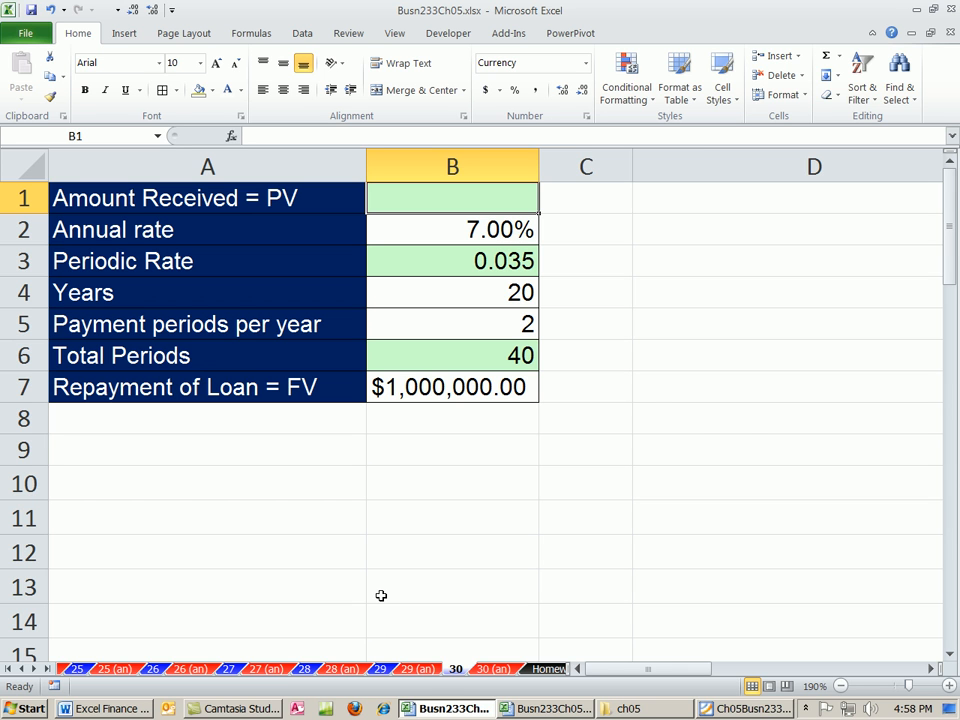
# Review the Pure Discount Loan notes and both examples on page 31 of Ch05Busn233.pdf, and return to the Busn233Ch05.xlsx workbook
pyautogui.hotkey('alt', 'Tab')
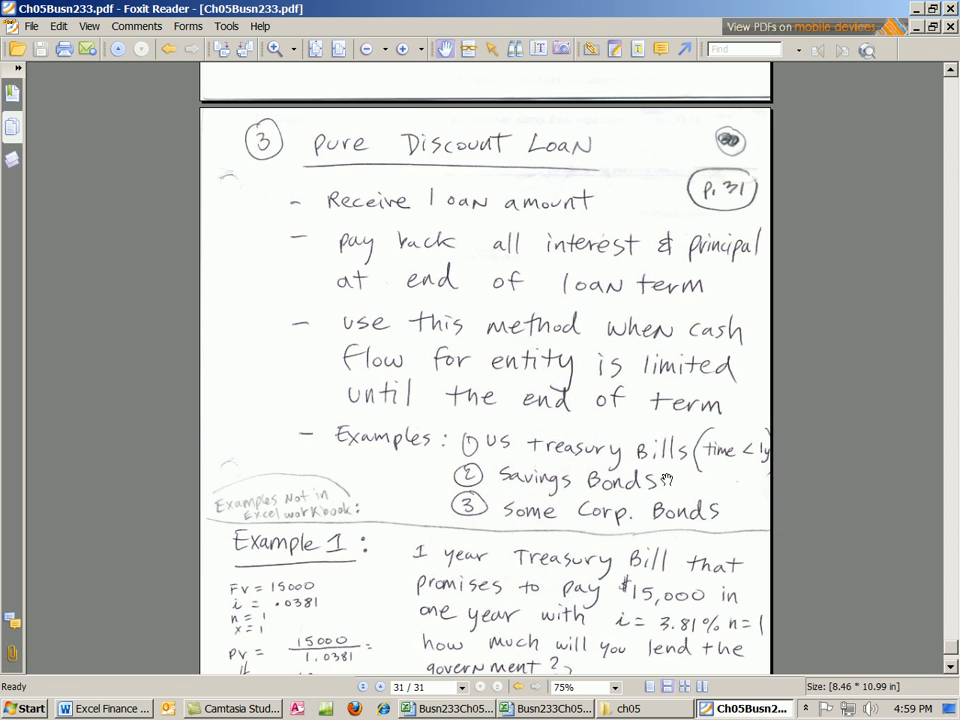
pyautogui.scroll(-4, 663, 479)
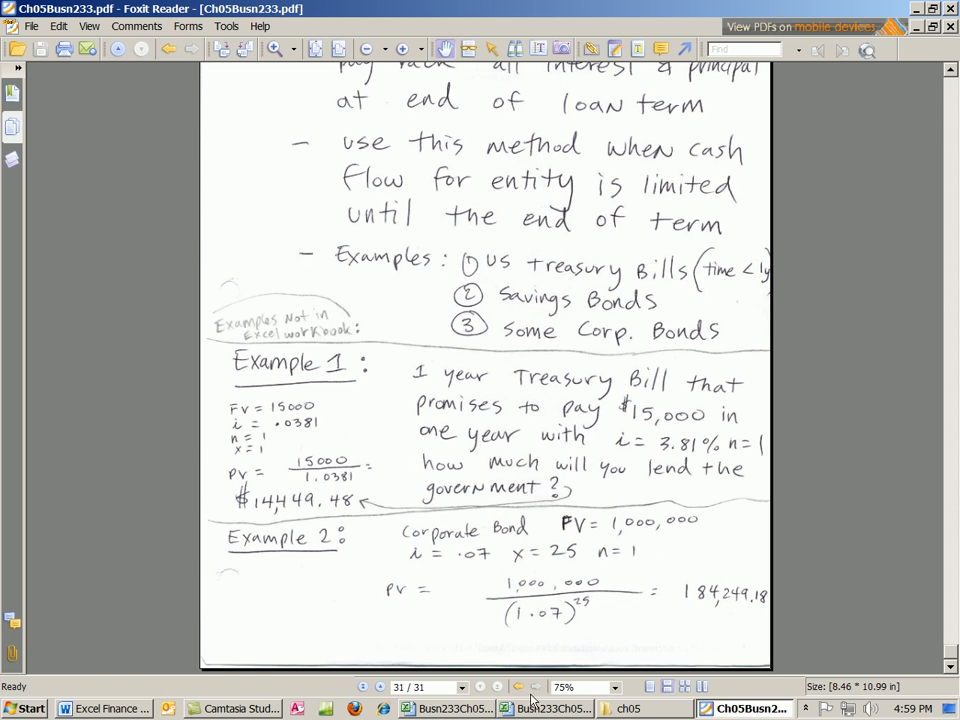
pyautogui.hotkey('alt', 'Tab')
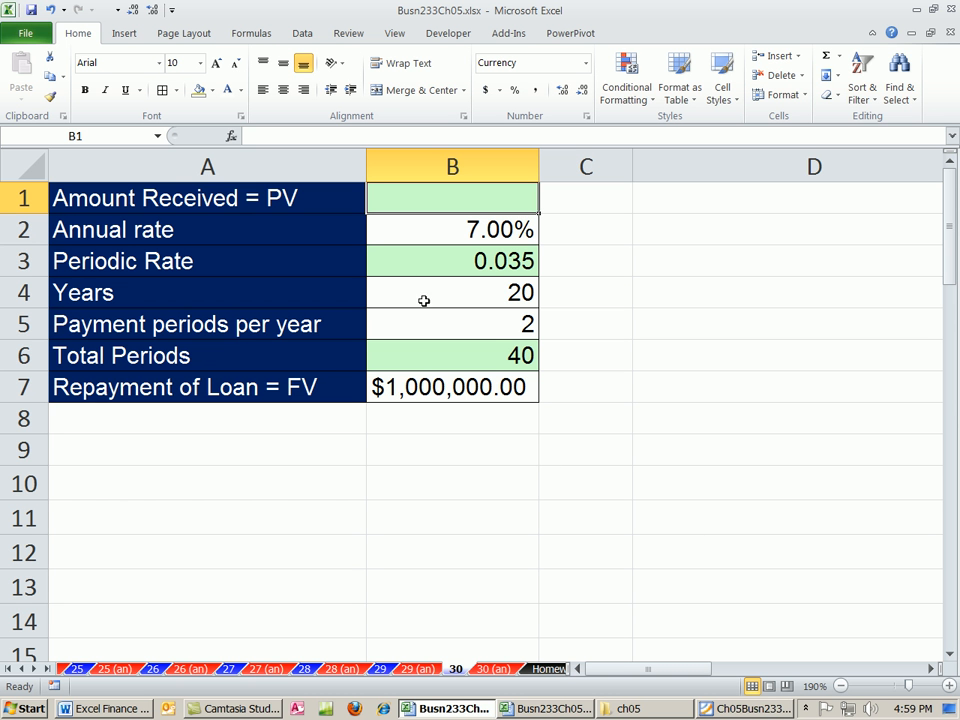
# Make the loan repayment amount (FV) in B7 a negative cash flow of -1000000
pyautogui.click(457, 393)
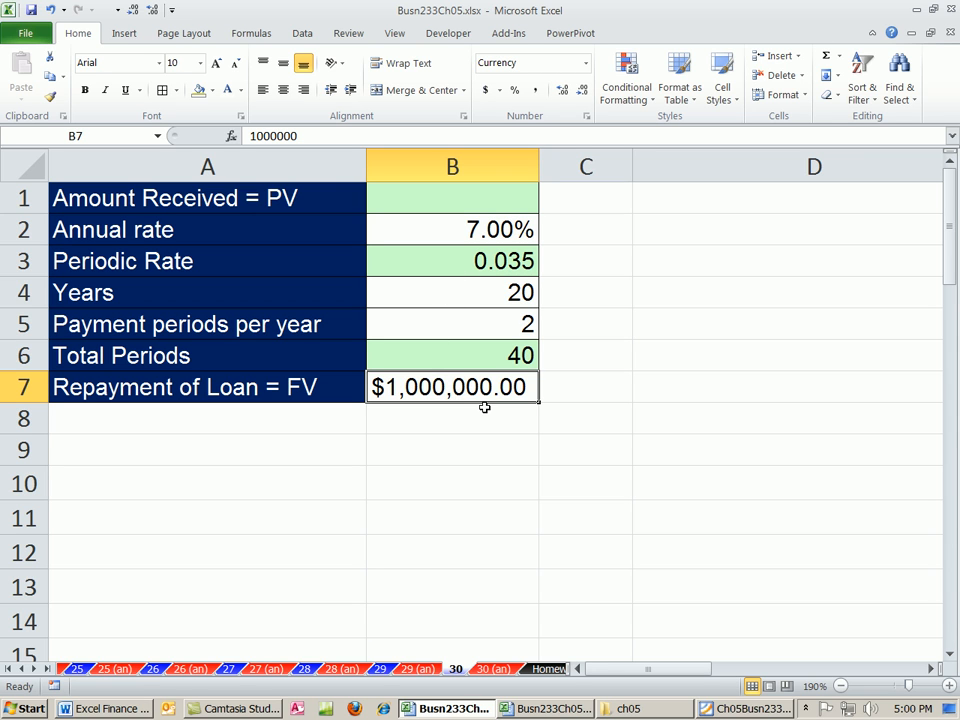
pyautogui.click(472, 199)
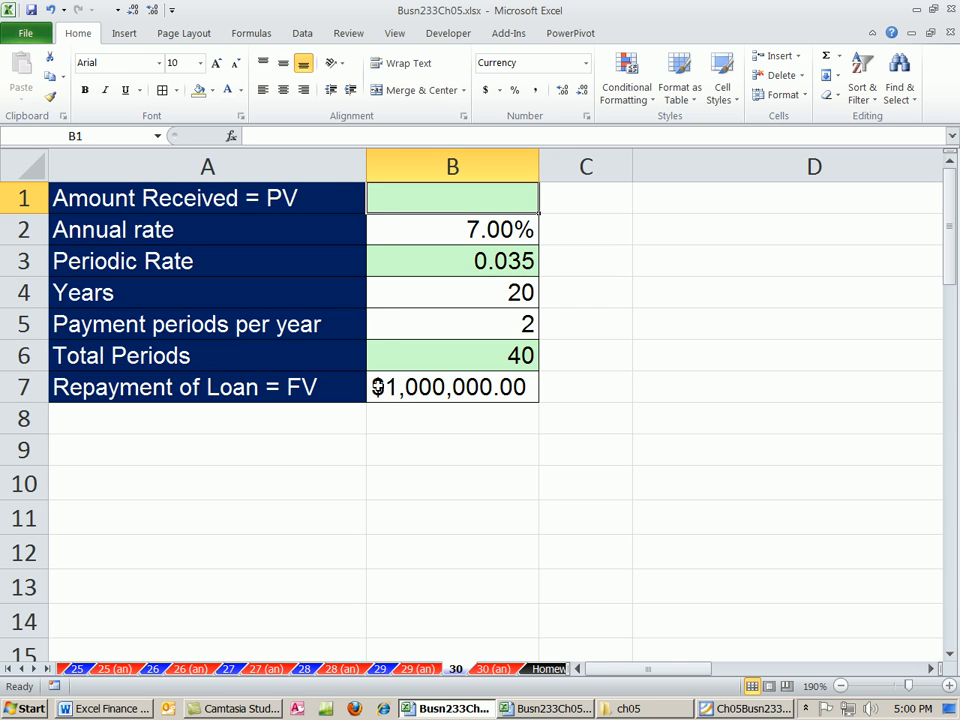
pyautogui.click(378, 387)
pyautogui.press('F2')
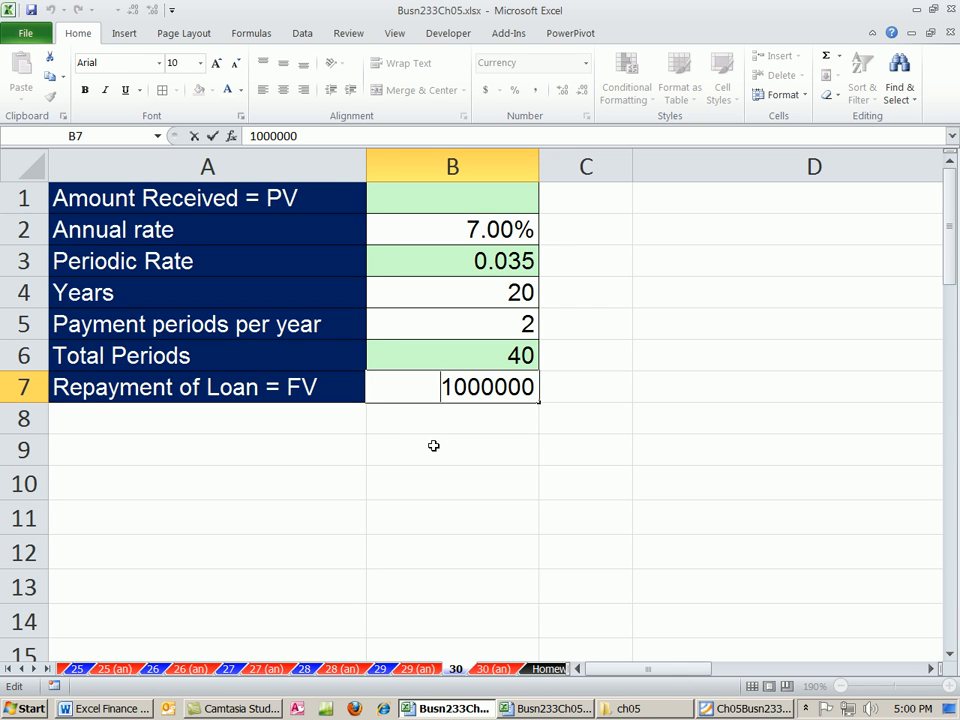
pyautogui.write('-')
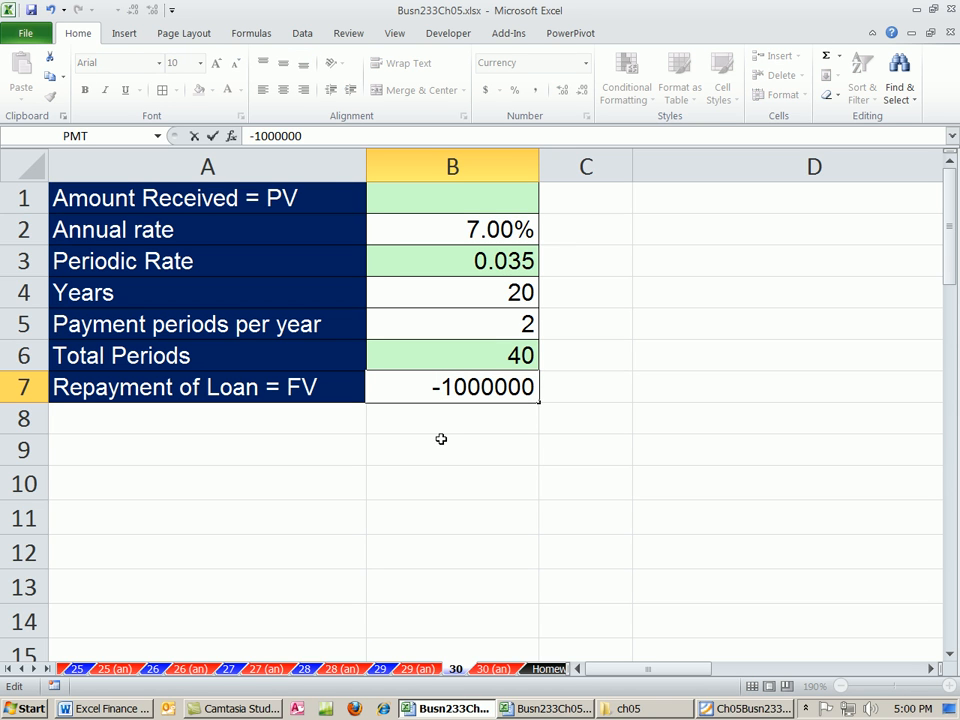
pyautogui.hotkey('ctrl', 'Return')
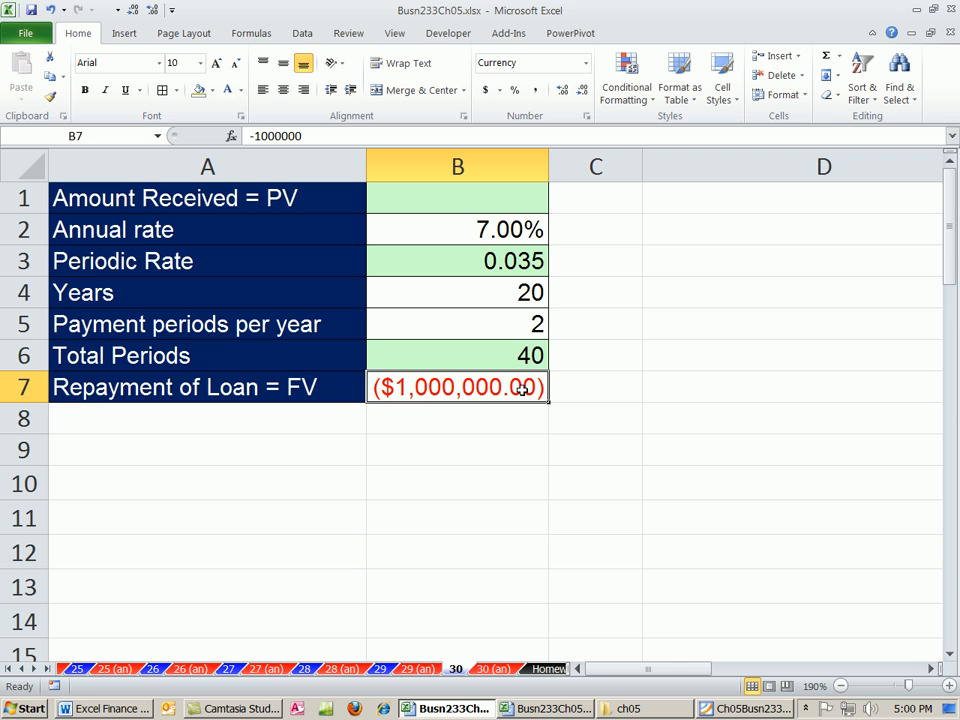
pyautogui.click(497, 194)
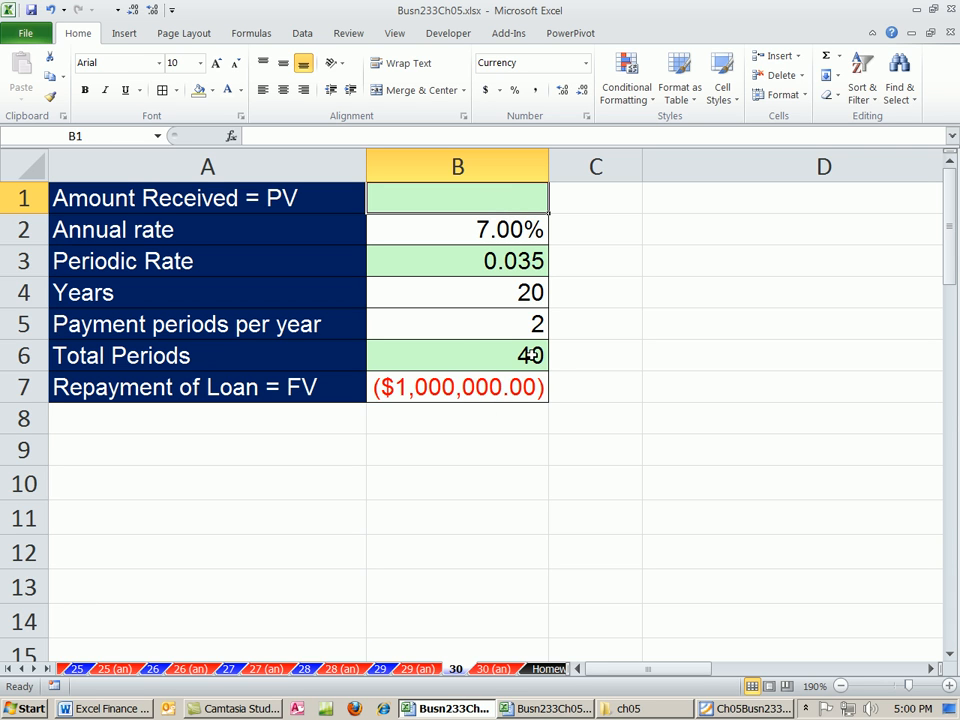
pyautogui.write('=')
pyautogui.click(495, 391)
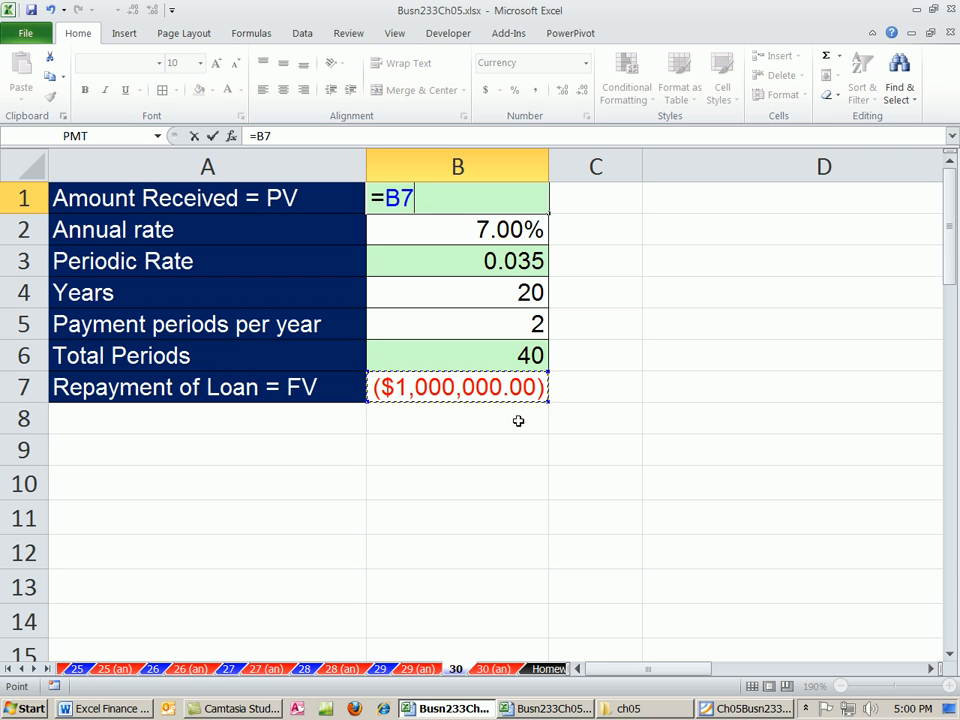
pyautogui.click(387, 200)
pyautogui.press('Escape')
# Calculate the amount received in B1 with =PV(B3,B6,,B7), using the periodic rate, total periods and future value and skipping the payment
pyautogui.write('=p')
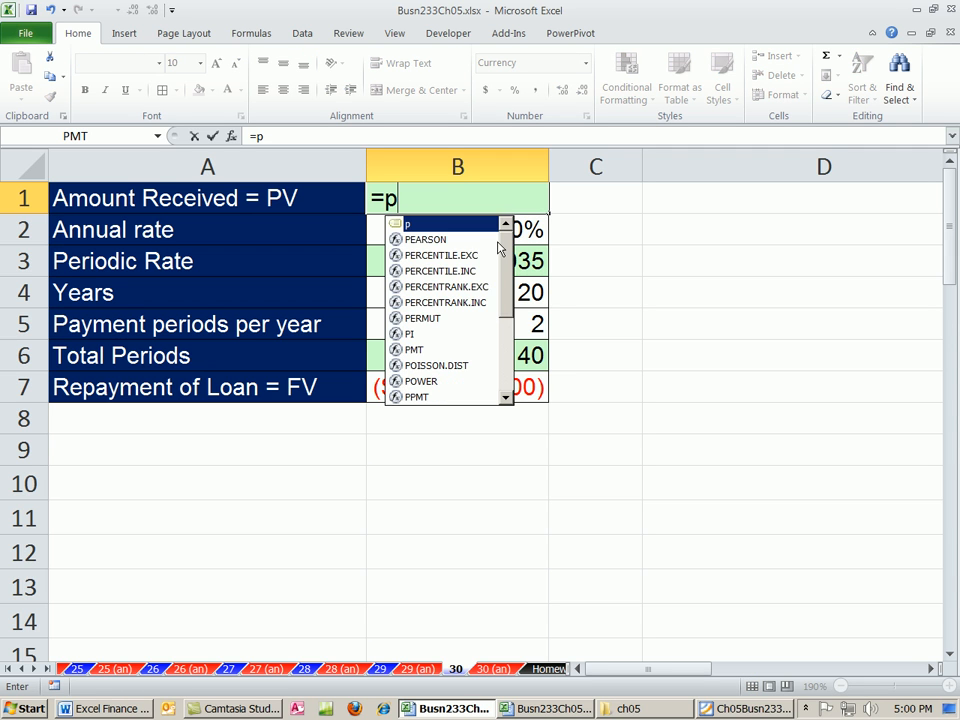
pyautogui.write('v')
pyautogui.press('Tab')
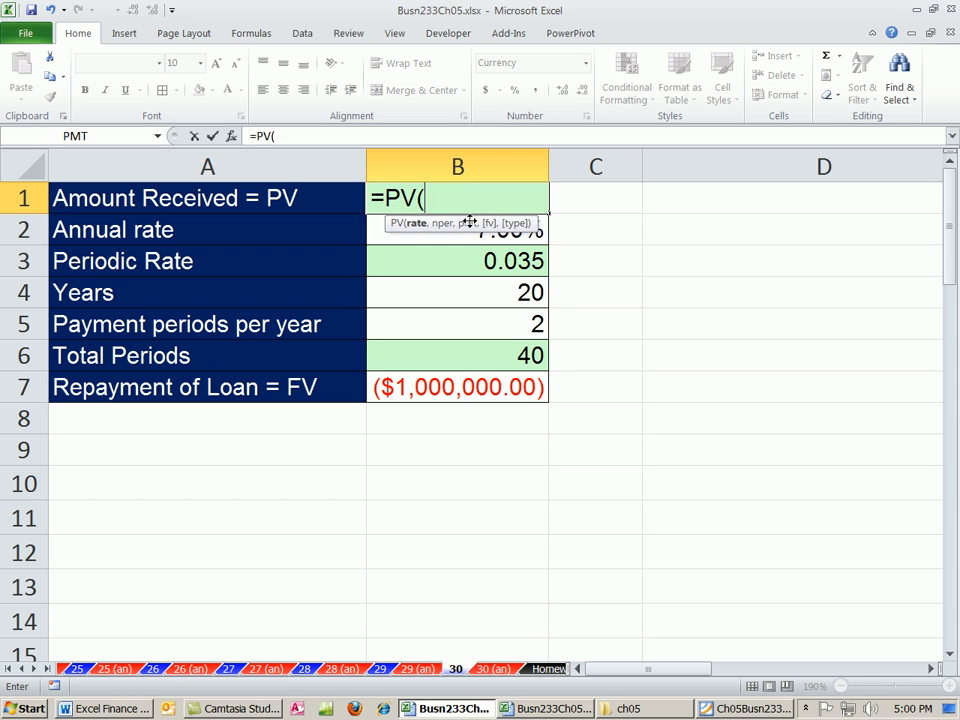
pyautogui.click(493, 260)
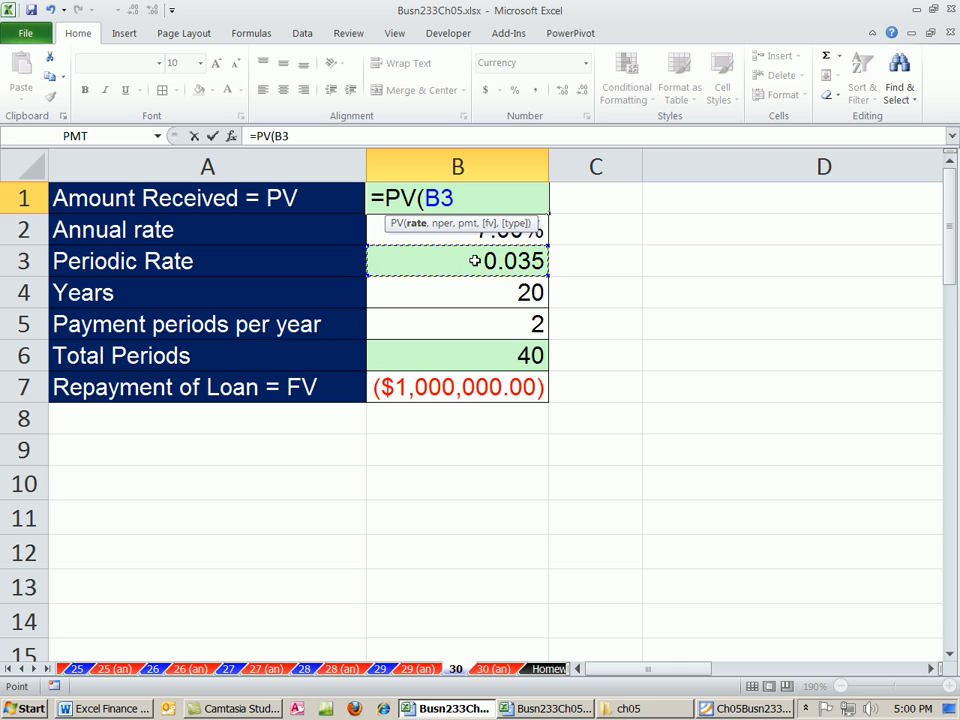
pyautogui.write(',')
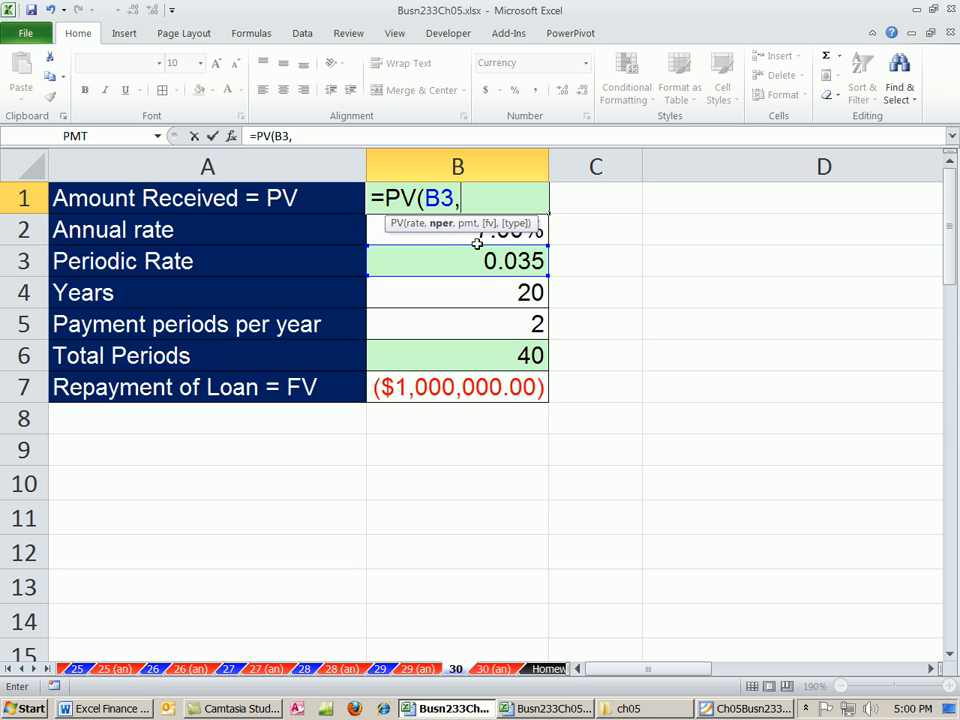
pyautogui.click(490, 348)
pyautogui.write(',')
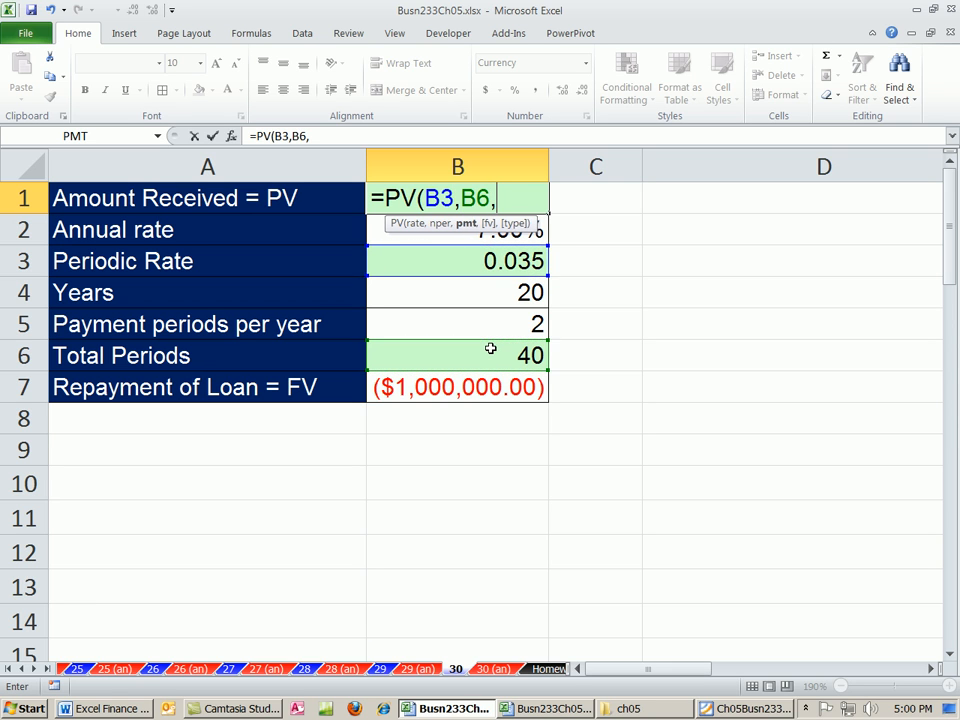
pyautogui.write(',')
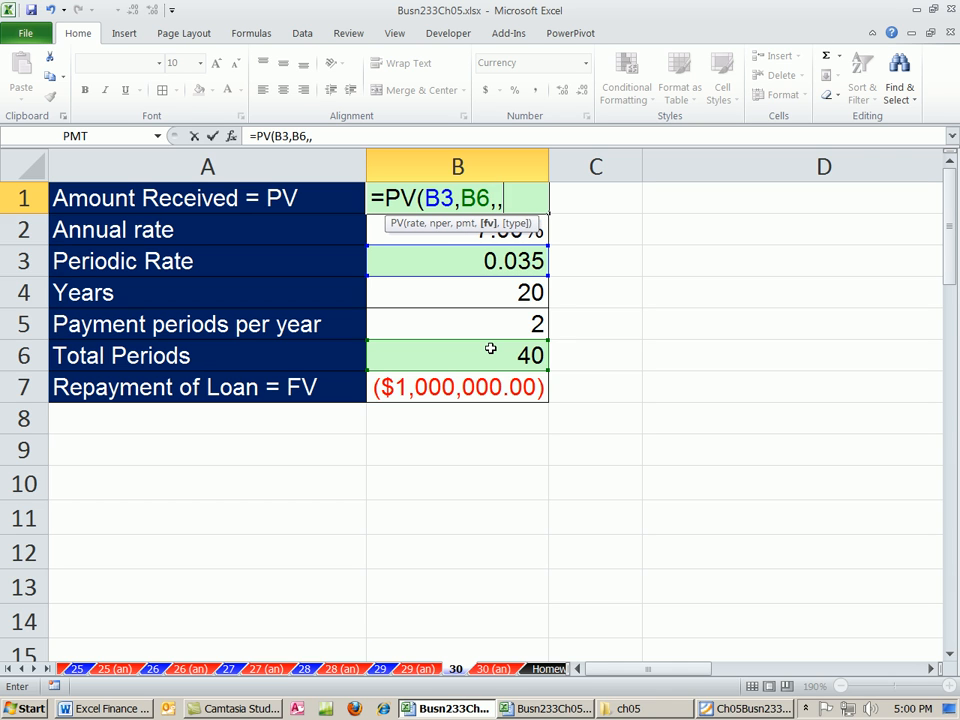
pyautogui.click(472, 390)
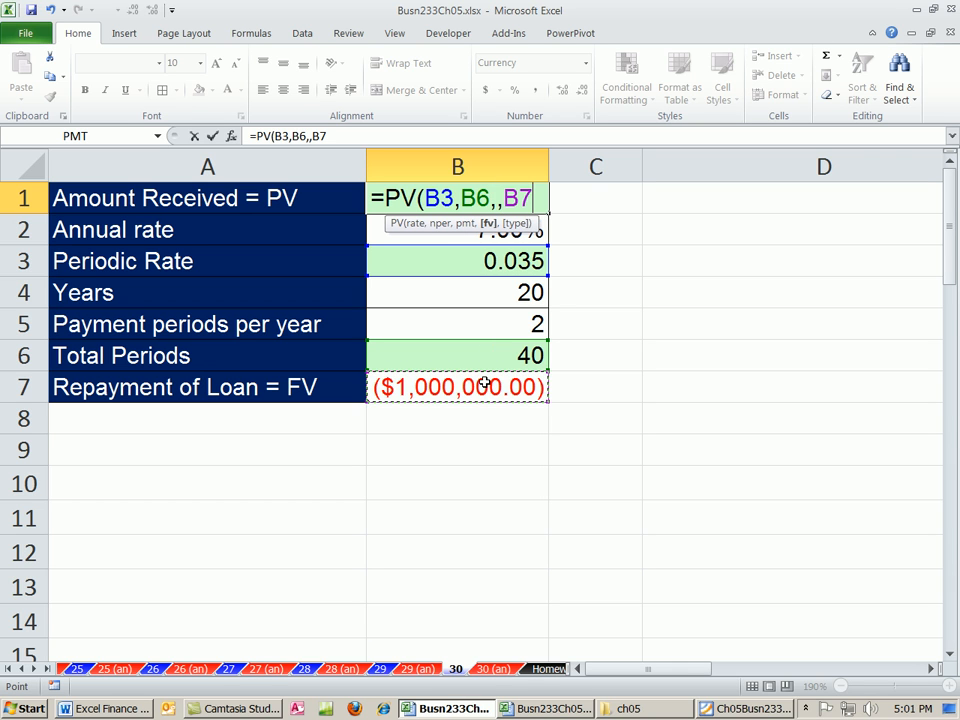
pyautogui.write(')')
pyautogui.hotkey('ctrl', 'Return')
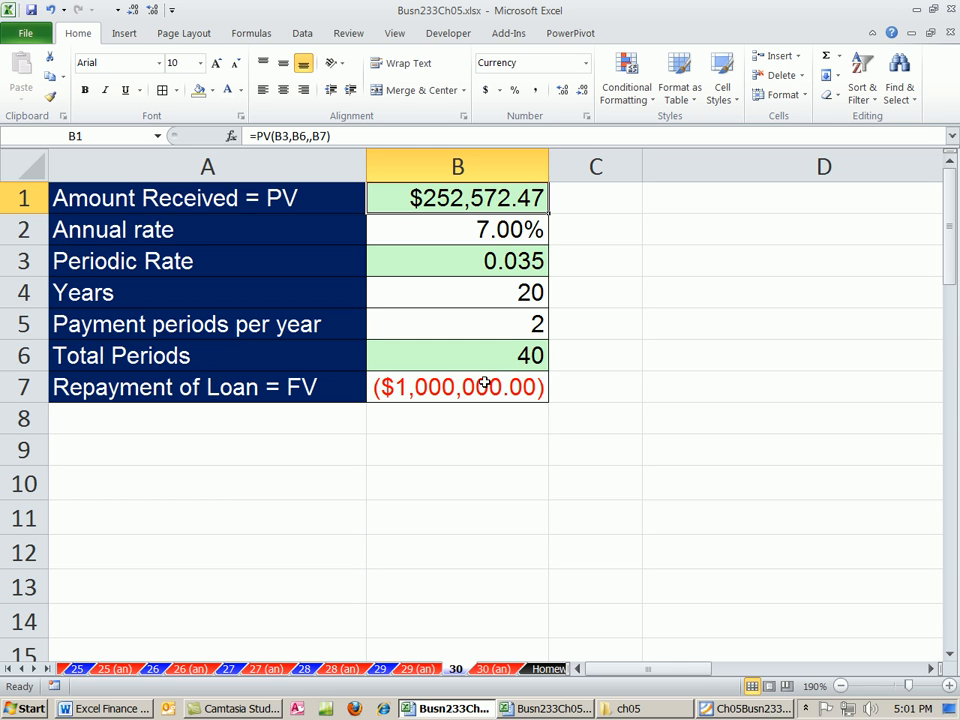
# Cross-check the present value in C1 with the formula =-B7/(1+B3)^B6, and move that cell to D1
pyautogui.click(635, 197)
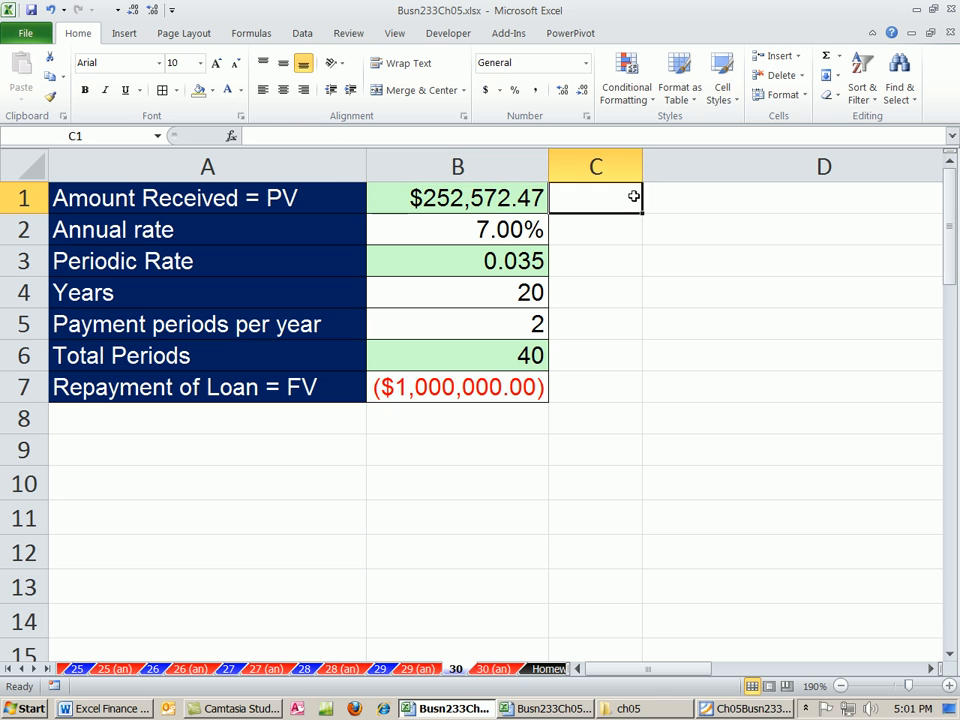
pyautogui.write('=')
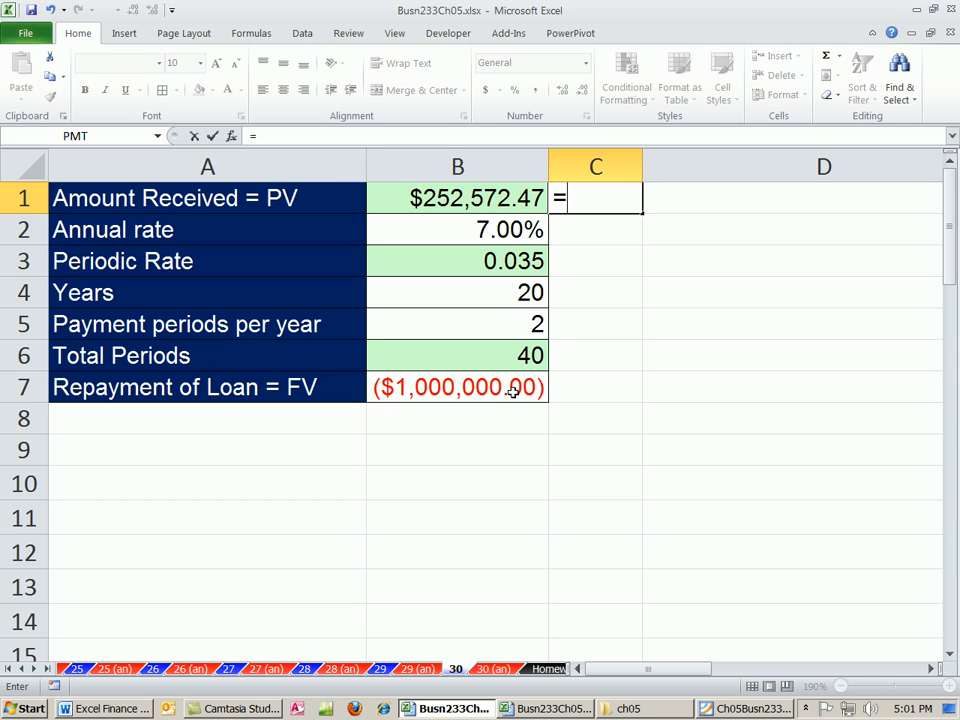
pyautogui.write('-')
pyautogui.click(457, 388)
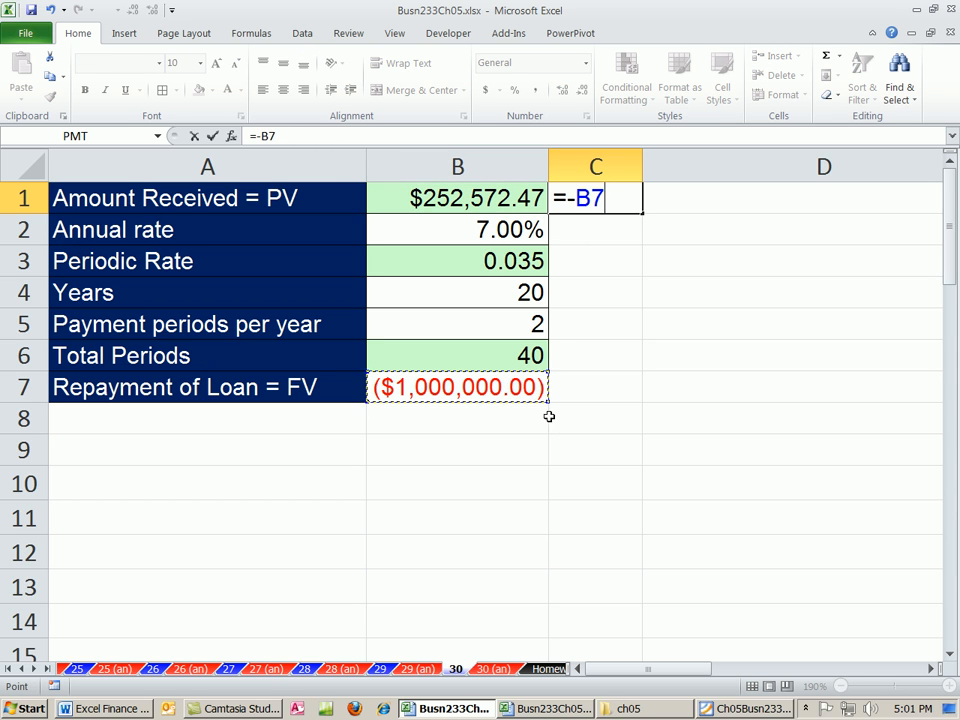
pyautogui.write('/')
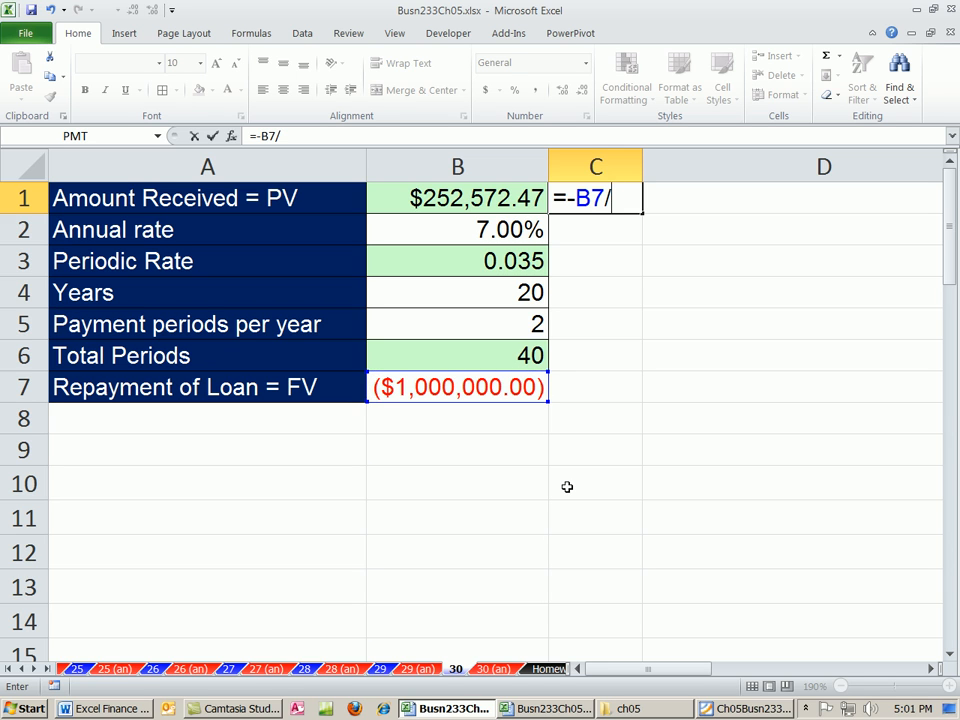
pyautogui.write('(1+')
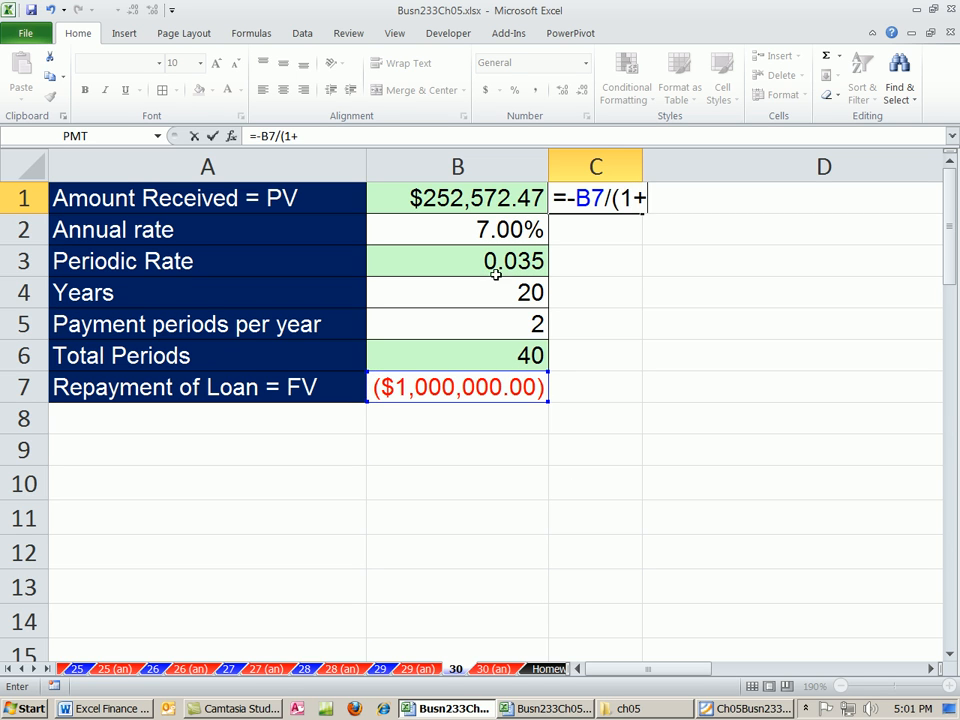
pyautogui.click(495, 272)
pyautogui.write(')^')
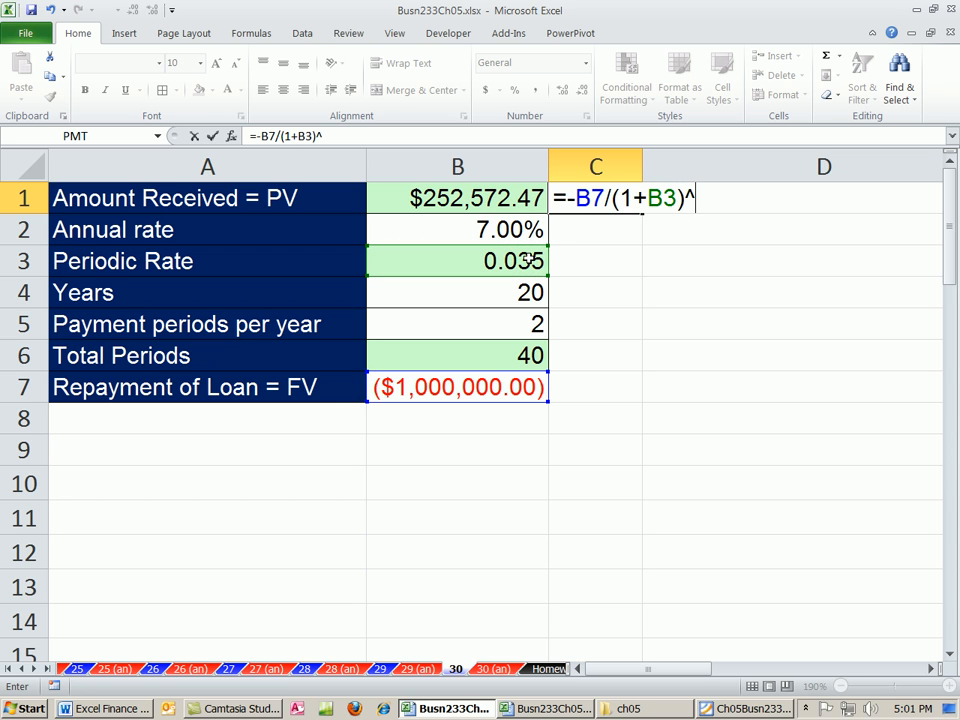
pyautogui.click(516, 353)
pyautogui.hotkey('ctrl', 'Return')
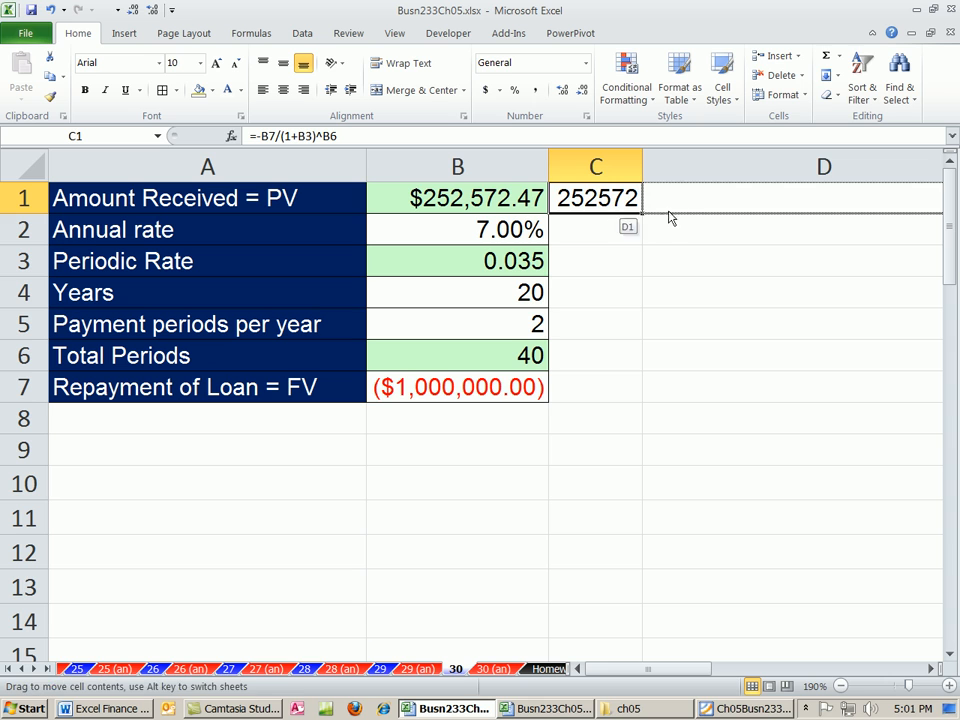
pyautogui.moveTo(632, 220); pyautogui.dragTo(681, 208)
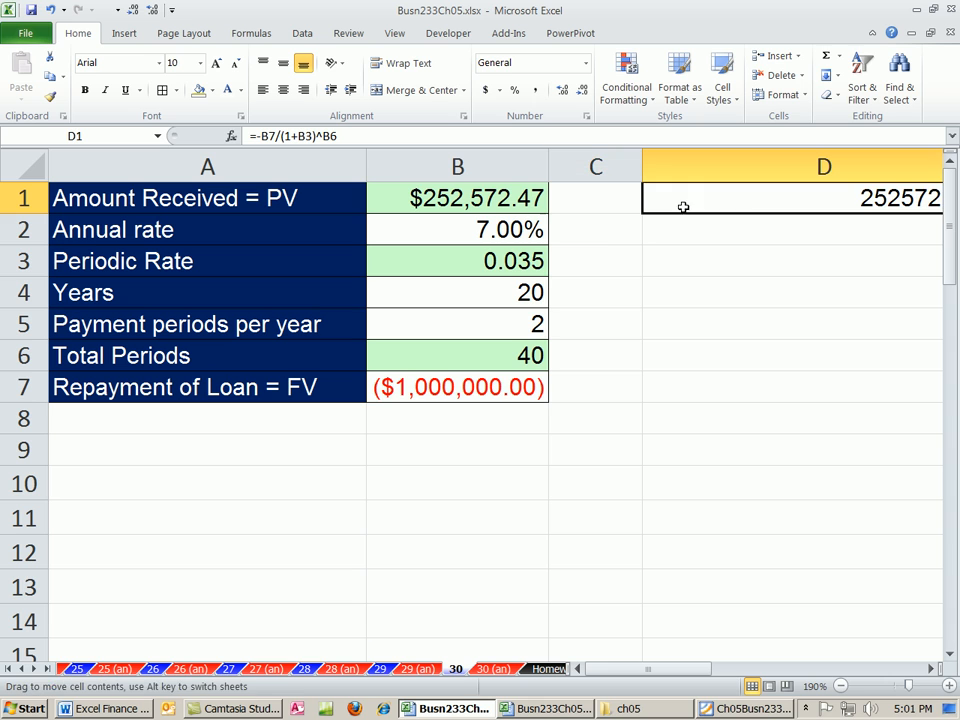
# Add the column headings periods, Interest and Balance in A9:C9 for a loan schedule below the inputs
pyautogui.click(258, 453)
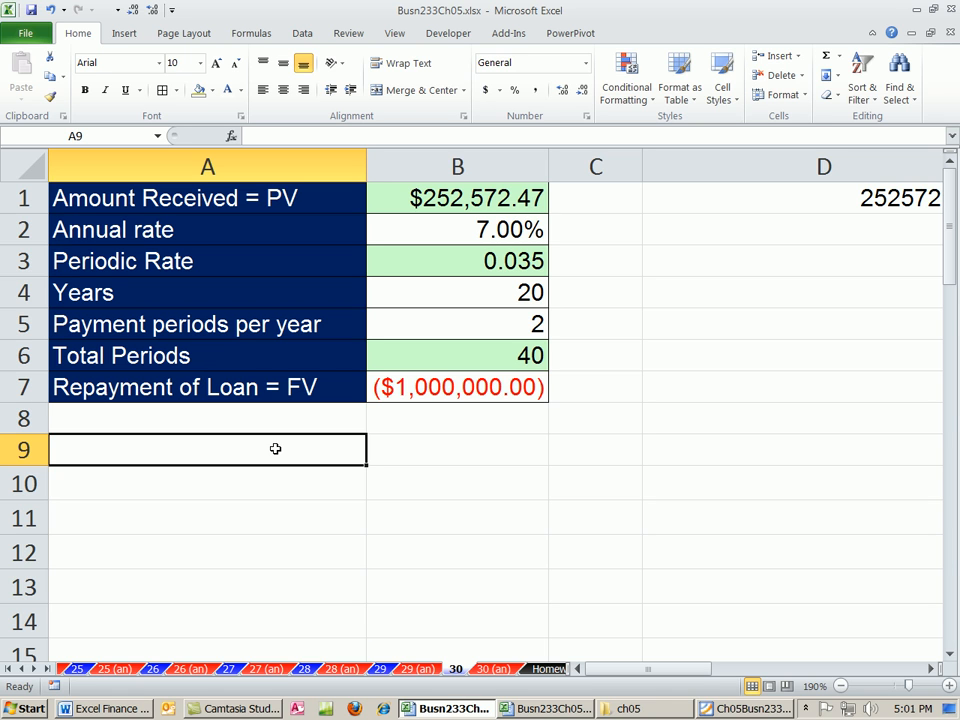
pyautogui.write('peri')
pyautogui.write('ods')
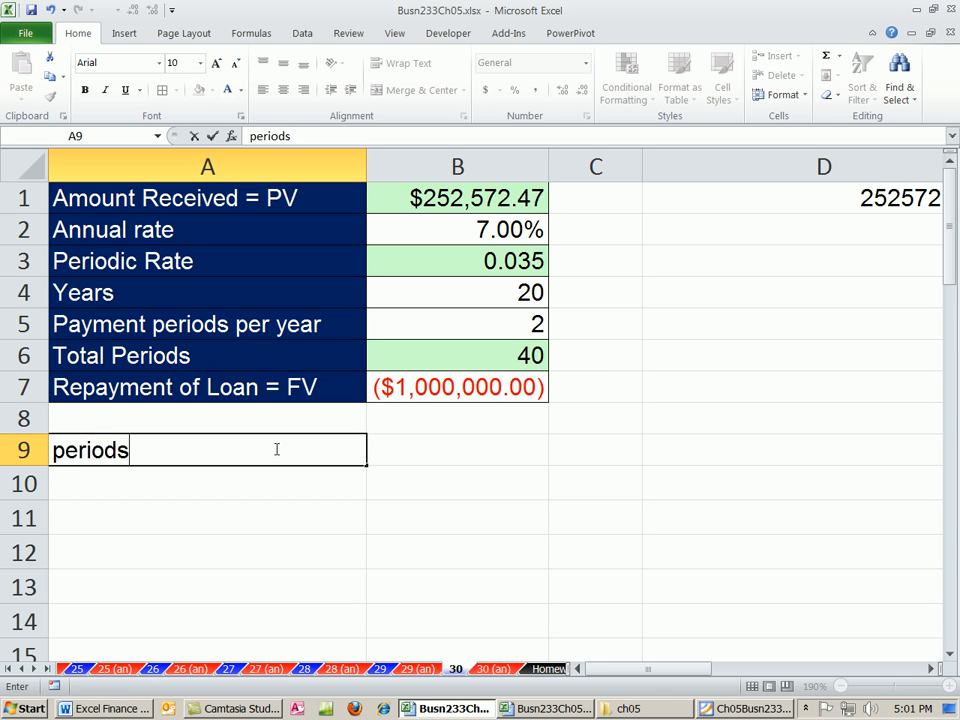
pyautogui.press('Tab')
pyautogui.write('Intersst')
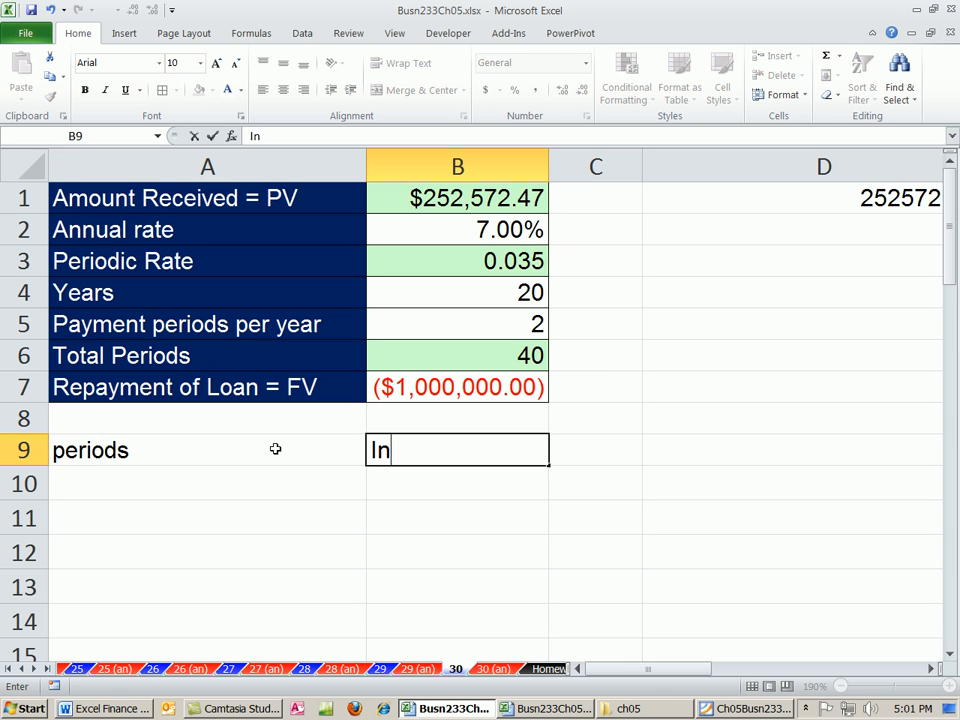
pyautogui.press('BackSpace')
pyautogui.press('BackSpace')
pyautogui.press('BackSpace')
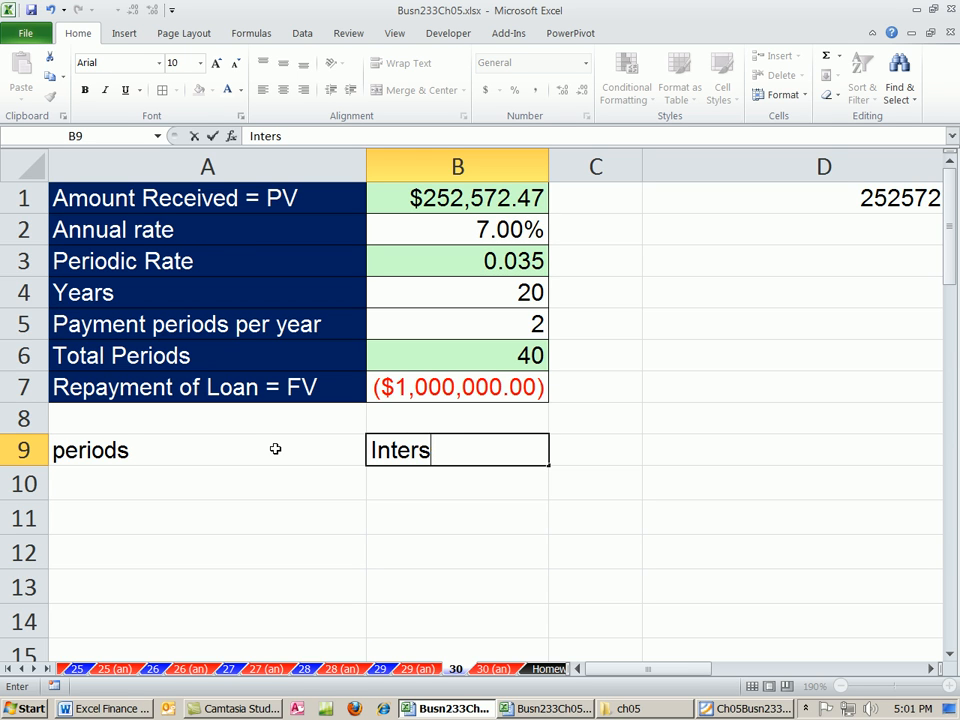
pyautogui.write('est')
pyautogui.press('Tab')
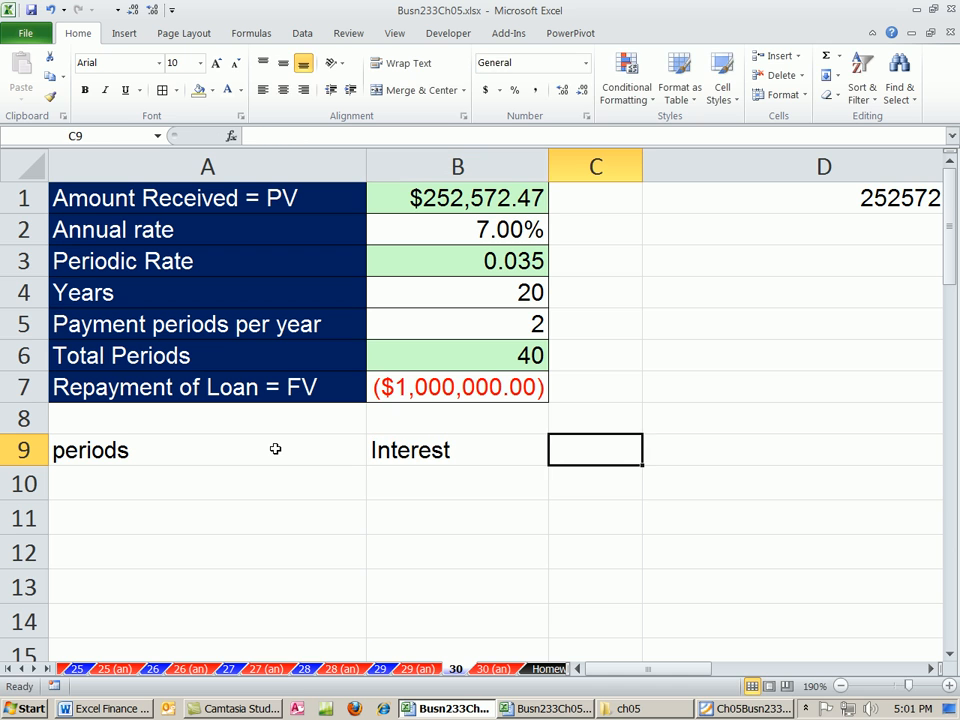
pyautogui.write('Balance')
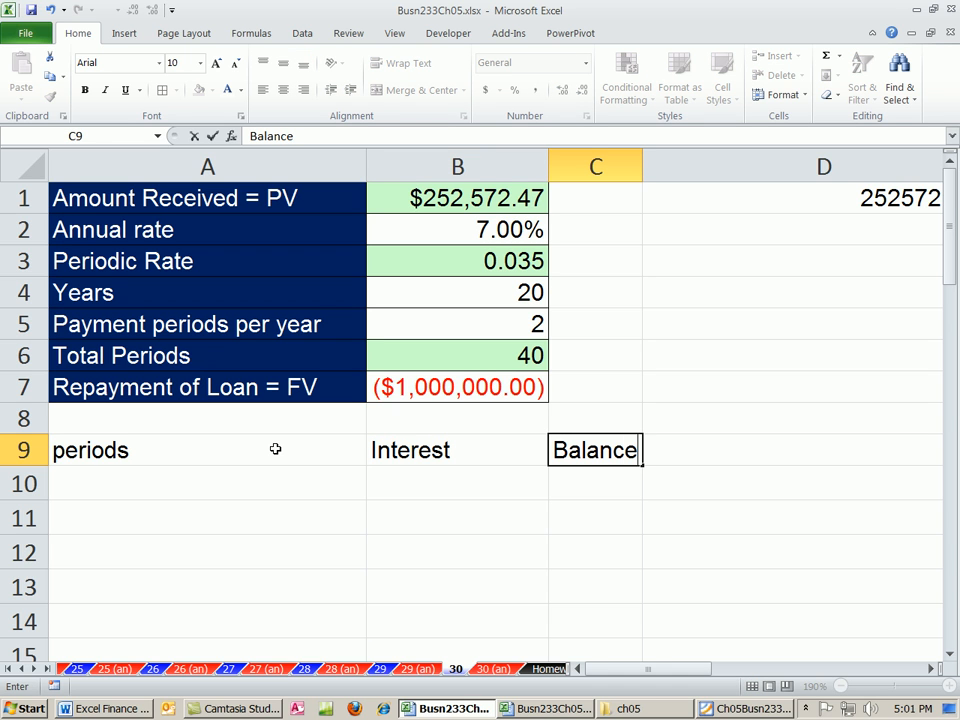
pyautogui.click(673, 477)
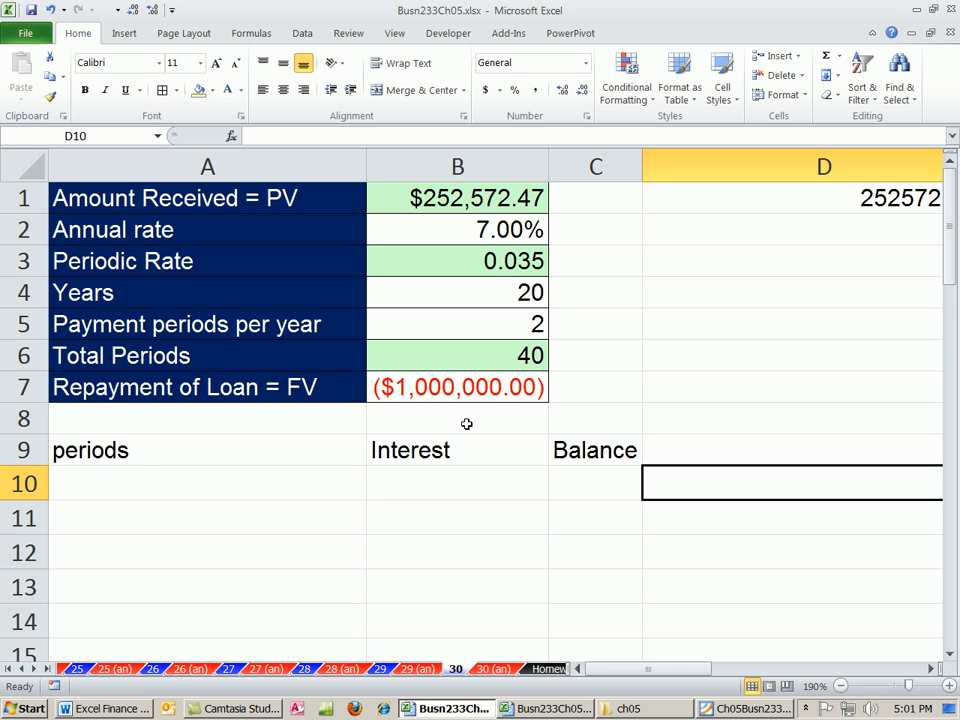
pyautogui.click(496, 451)
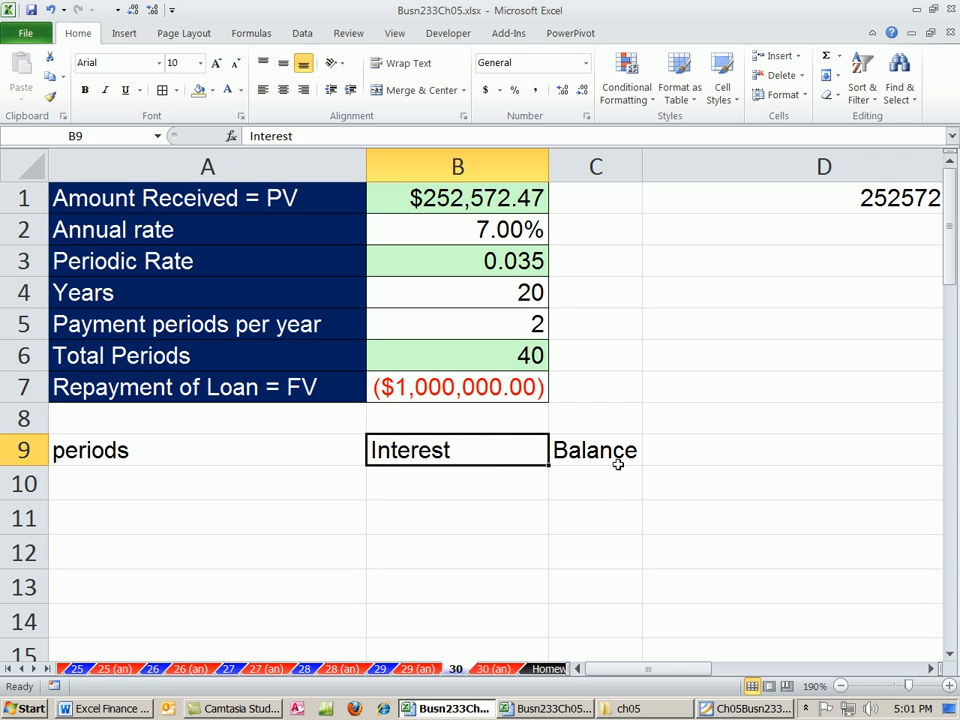
# Enter 0 in A10 as the starting period of the schedule
pyautogui.click(134, 481)
pyautogui.write('0')
pyautogui.hotkey('ctrl', 'Return')
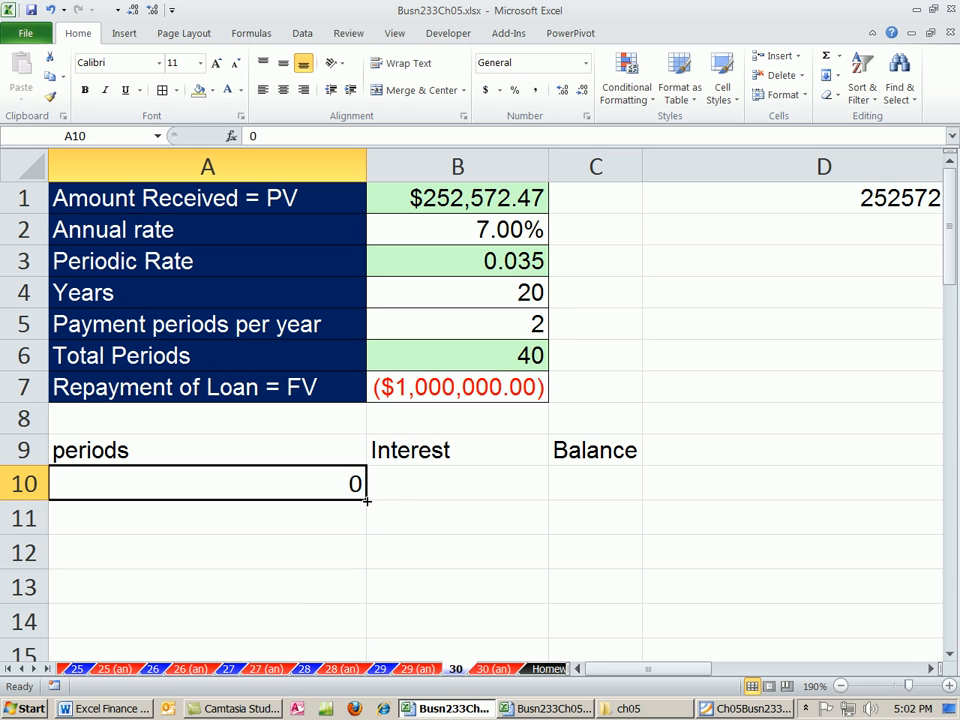
# Fill the periods column down from A10 as a linear series in columns with step value 1 and stop value 40
pyautogui.moveTo(366, 500)
pyautogui.mouseDown()
pyautogui.moveTo(375, 553)
pyautogui.moveTo(377, 503)
pyautogui.mouseUp()
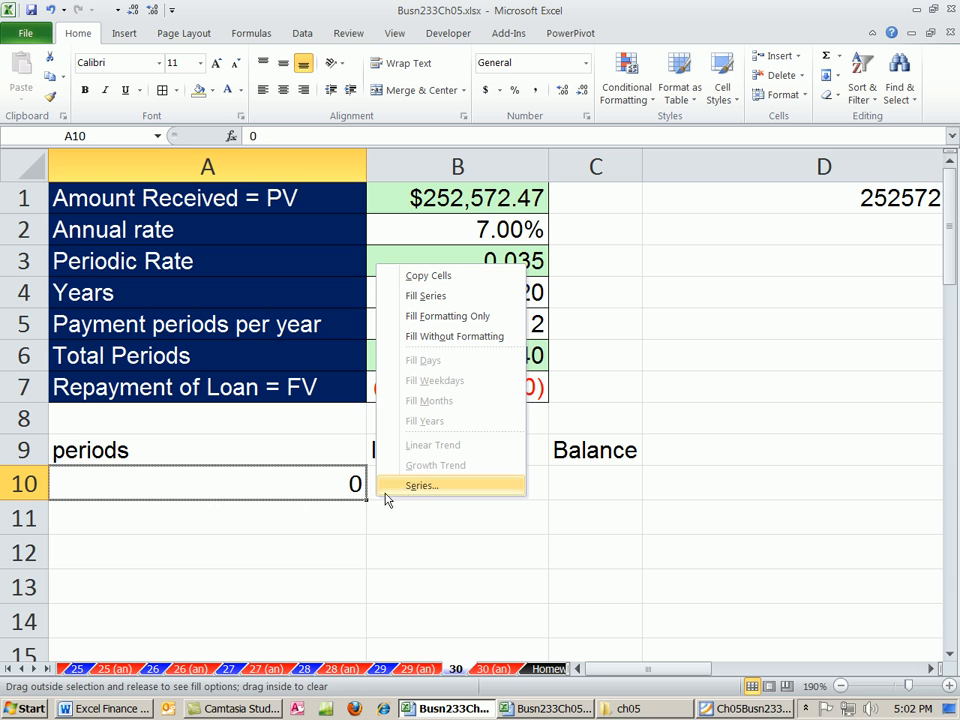
pyautogui.click(421, 486)
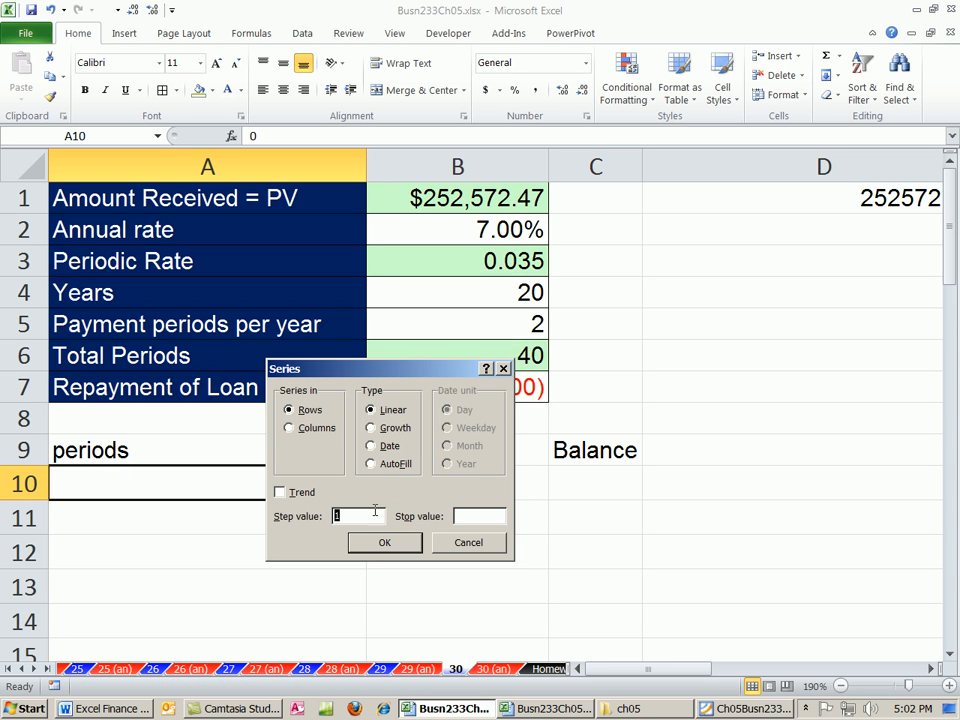
pyautogui.click(290, 429)
pyautogui.moveTo(390, 368); pyautogui.dragTo(295, 356)
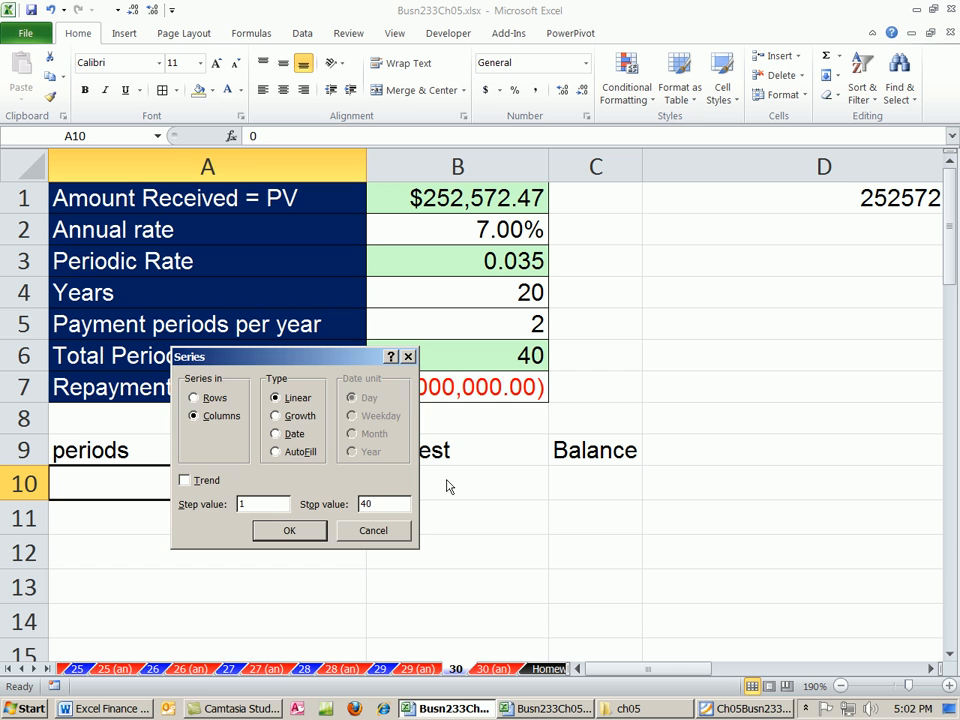
pyautogui.click(310, 530)
pyautogui.scroll(-5, 466, 523)
pyautogui.scroll(5, 463, 525)
# Set the period 0 balance in C10 to the amount received with the formula =B1
pyautogui.click(589, 483)
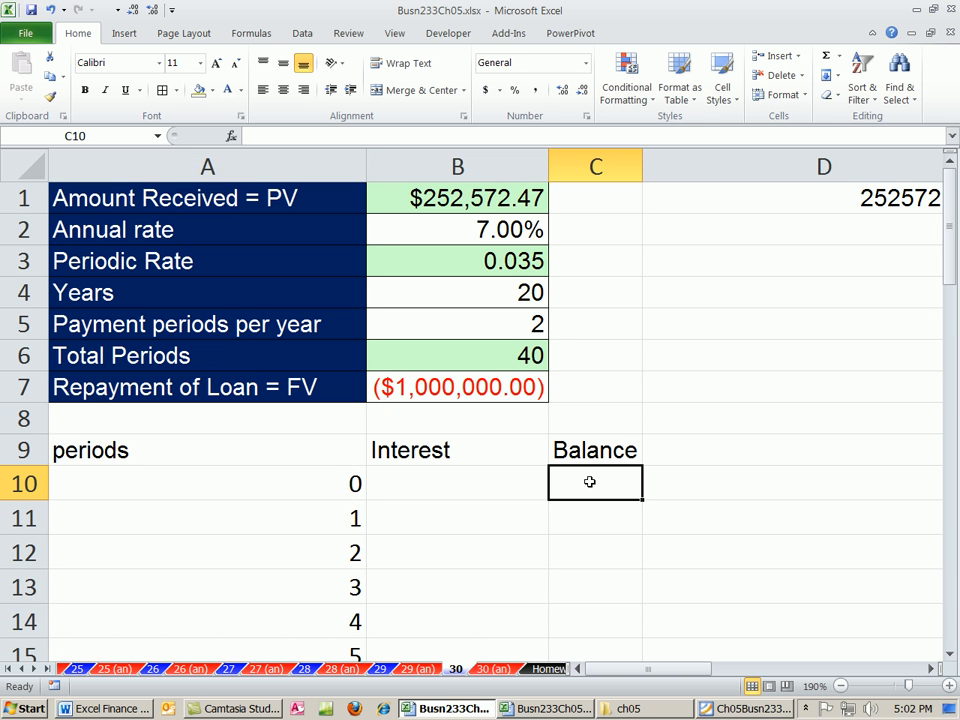
pyautogui.write('=')
pyautogui.click(447, 199)
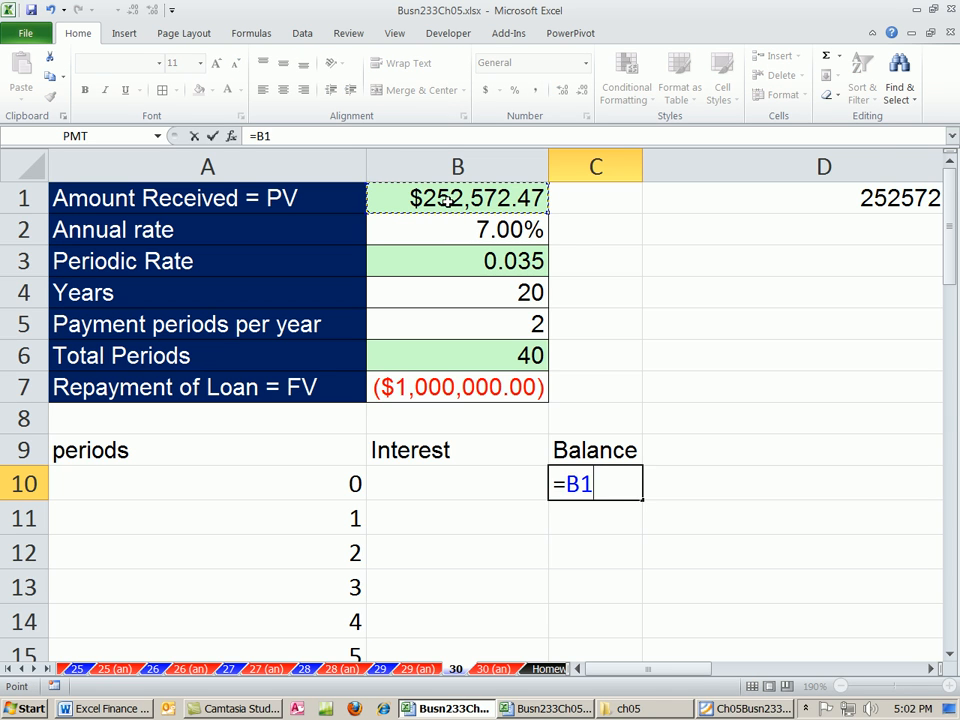
pyautogui.press('Return')
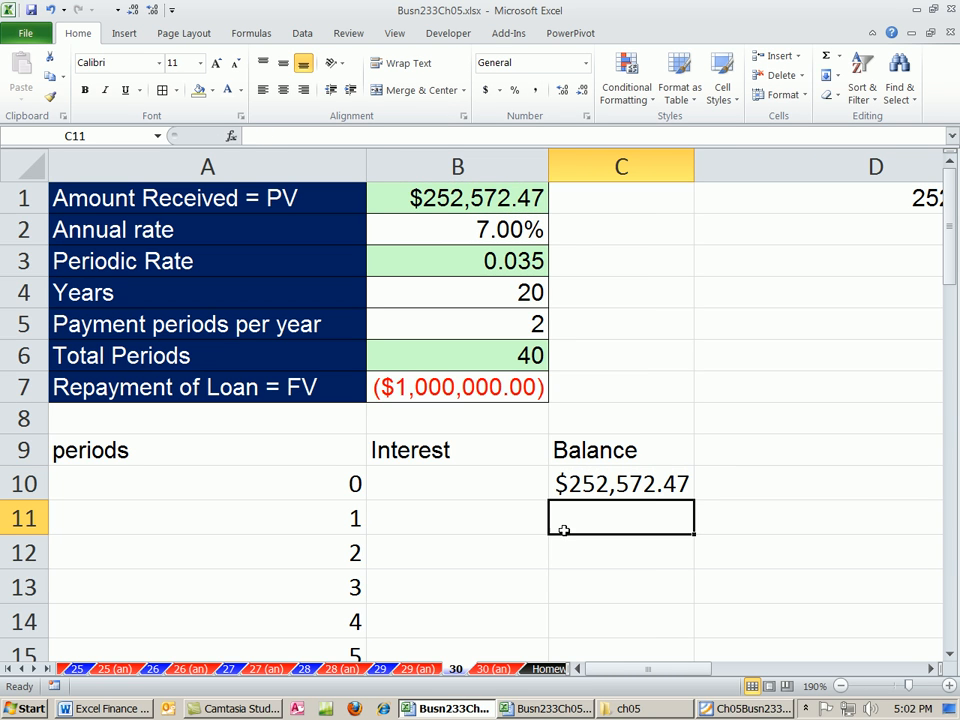
# Calculate the first period's interest in B11 with =C10*$B$3, locking the periodic rate as an absolute reference
pyautogui.click(511, 520)
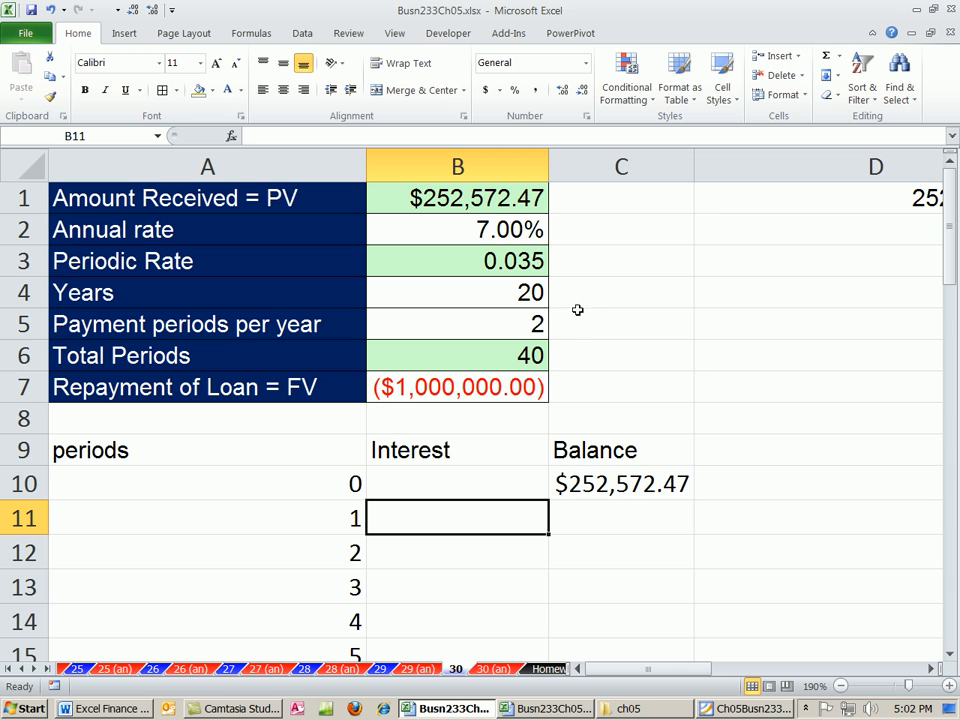
pyautogui.write('=')
pyautogui.click(563, 487)
pyautogui.write('*')
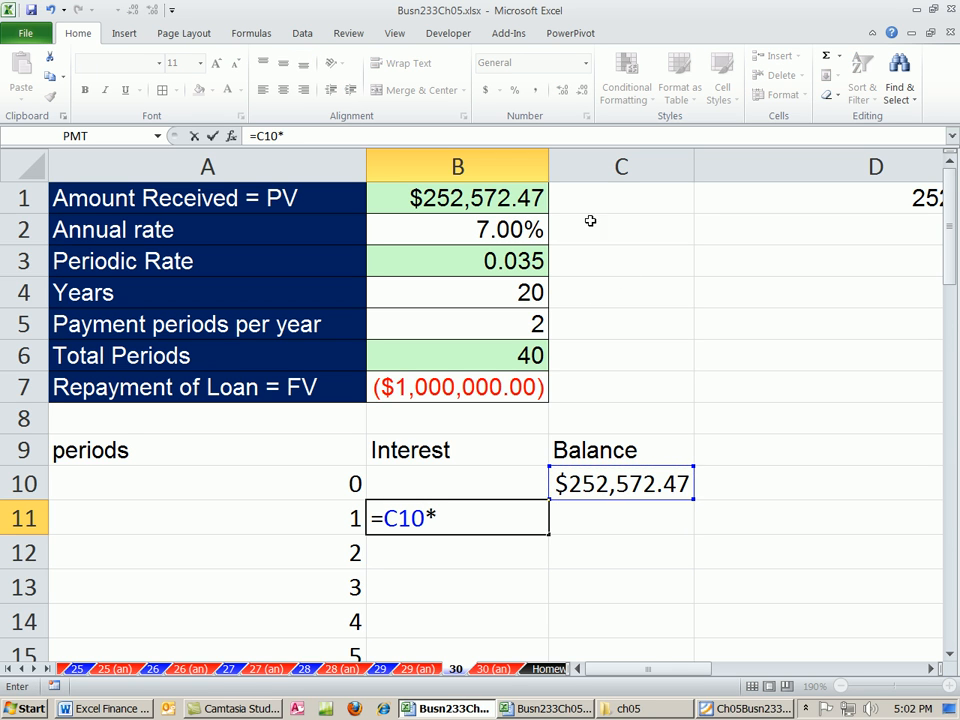
pyautogui.click(490, 262)
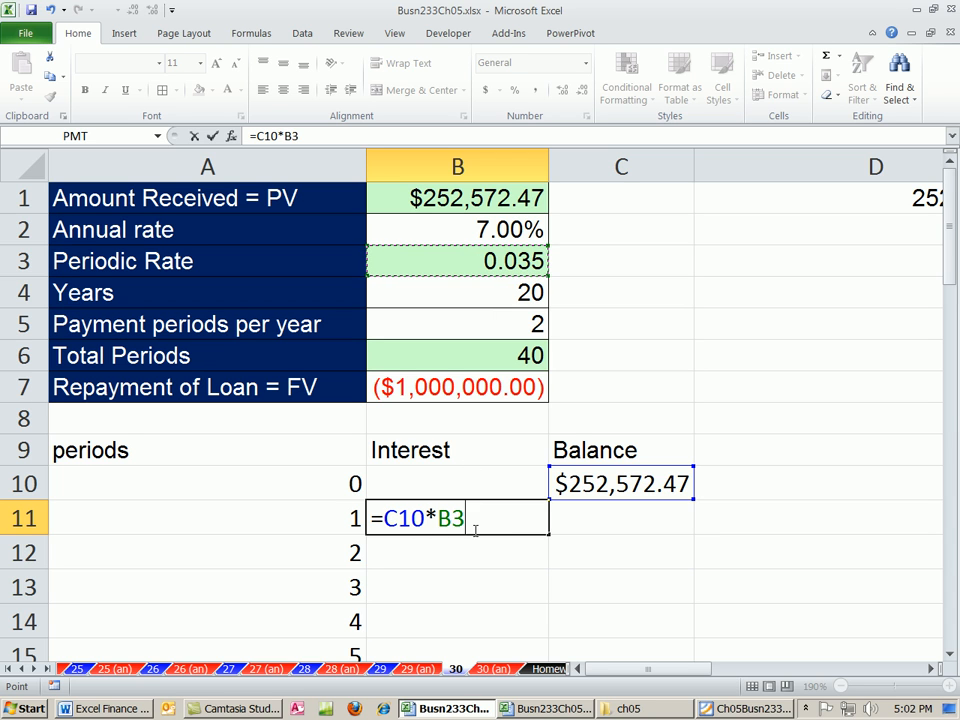
pyautogui.press('F4')
pyautogui.hotkey('ctrl', 'Return')
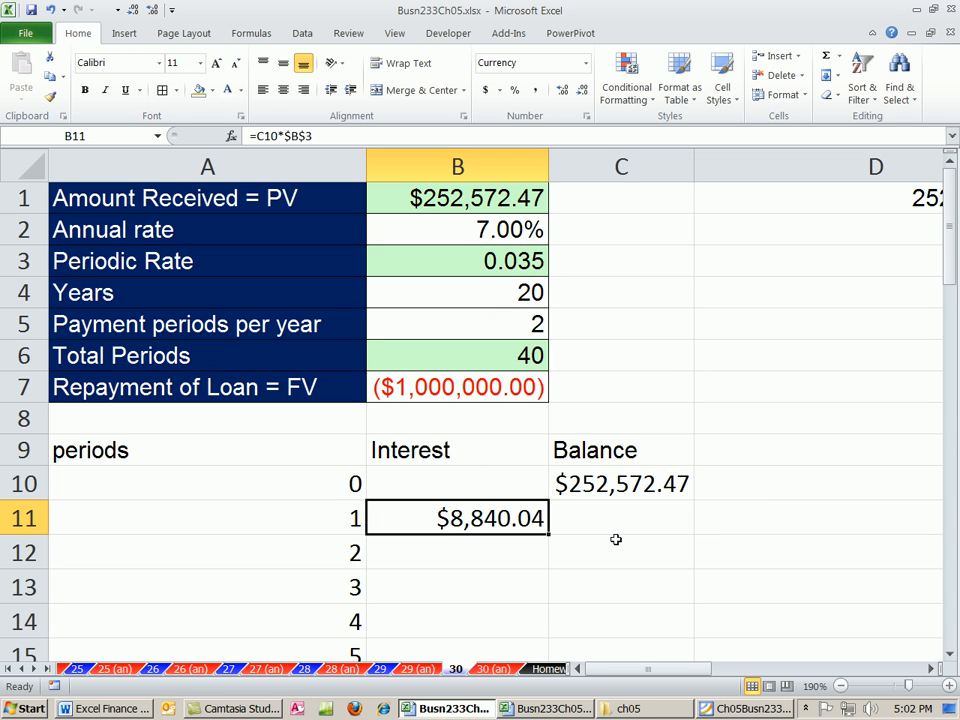
# Calculate the period 1 balance in C11 by adding the interest to the previous balance with =C10+B11
pyautogui.click(566, 520)
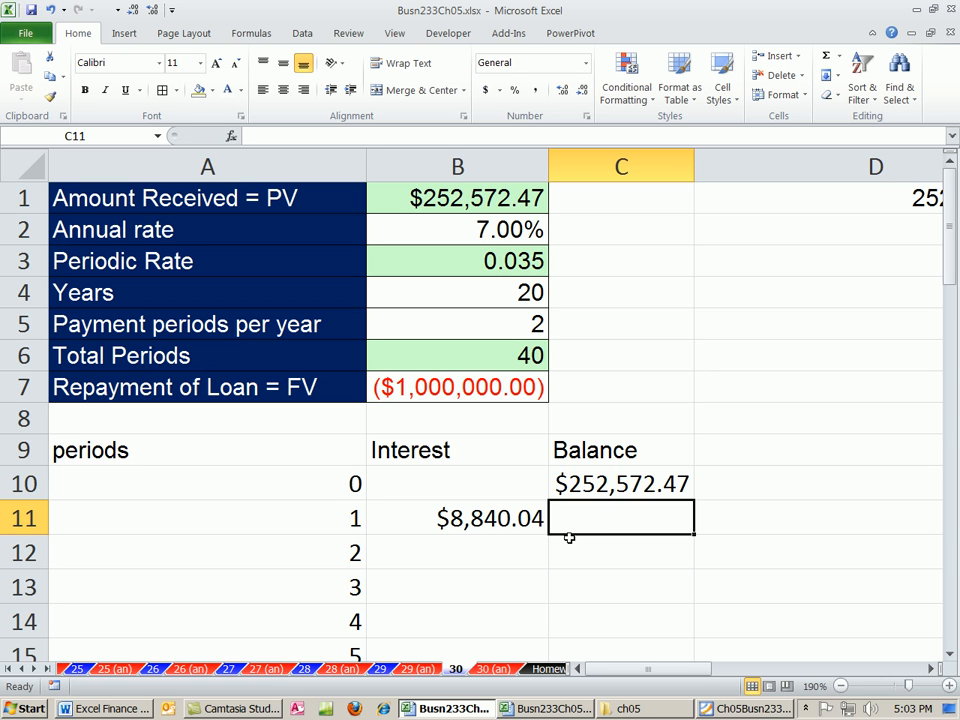
pyautogui.write('=')
pyautogui.click(591, 488)
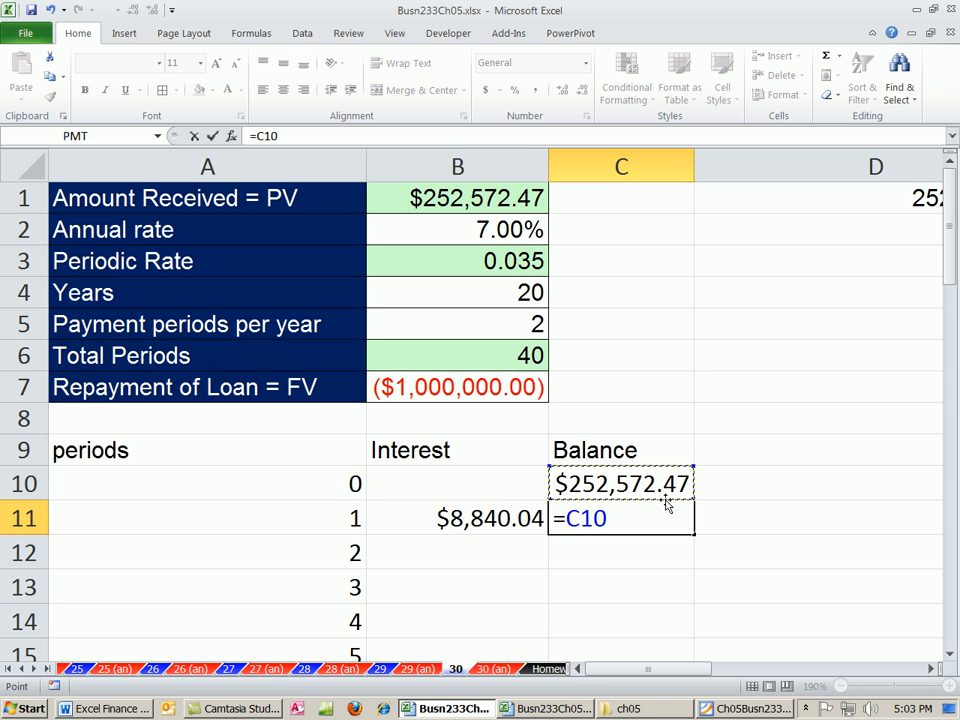
pyautogui.write('+')
pyautogui.click(465, 526)
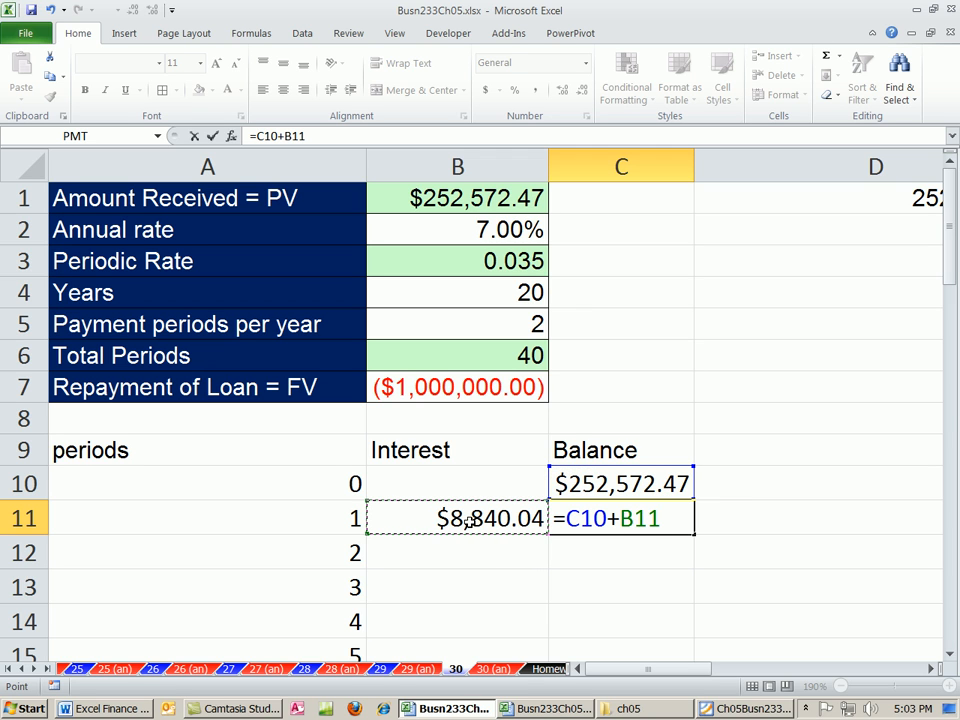
pyautogui.hotkey('ctrl', 'Return')
# Copy the interest and balance formulas in B11:C11 down through period 40
pyautogui.moveTo(467, 521); pyautogui.dragTo(604, 522)
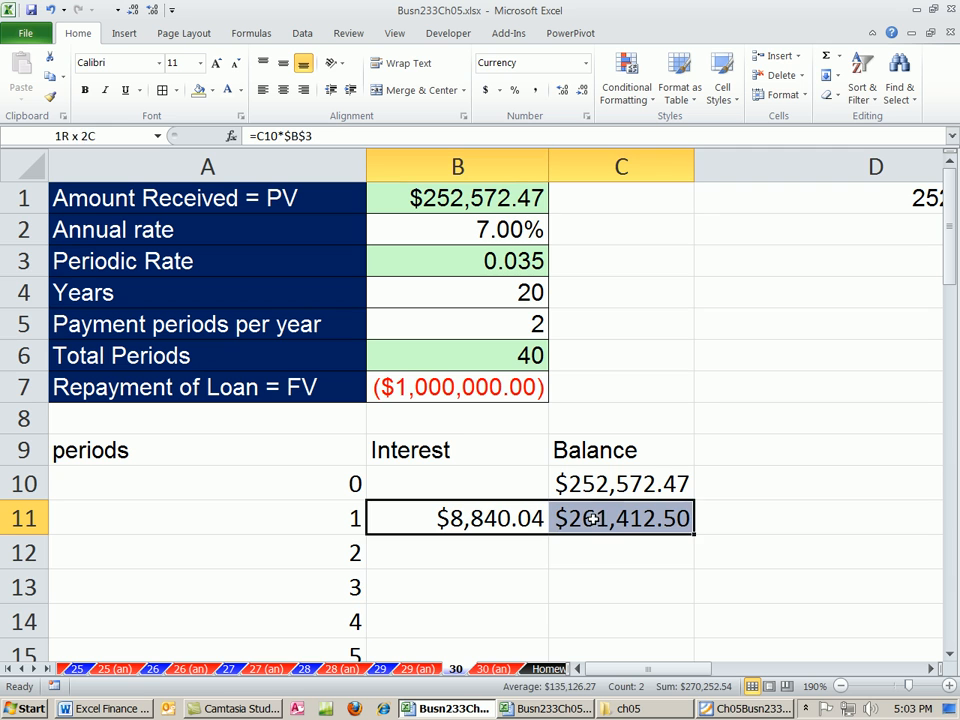
pyautogui.doubleClick(664, 517)
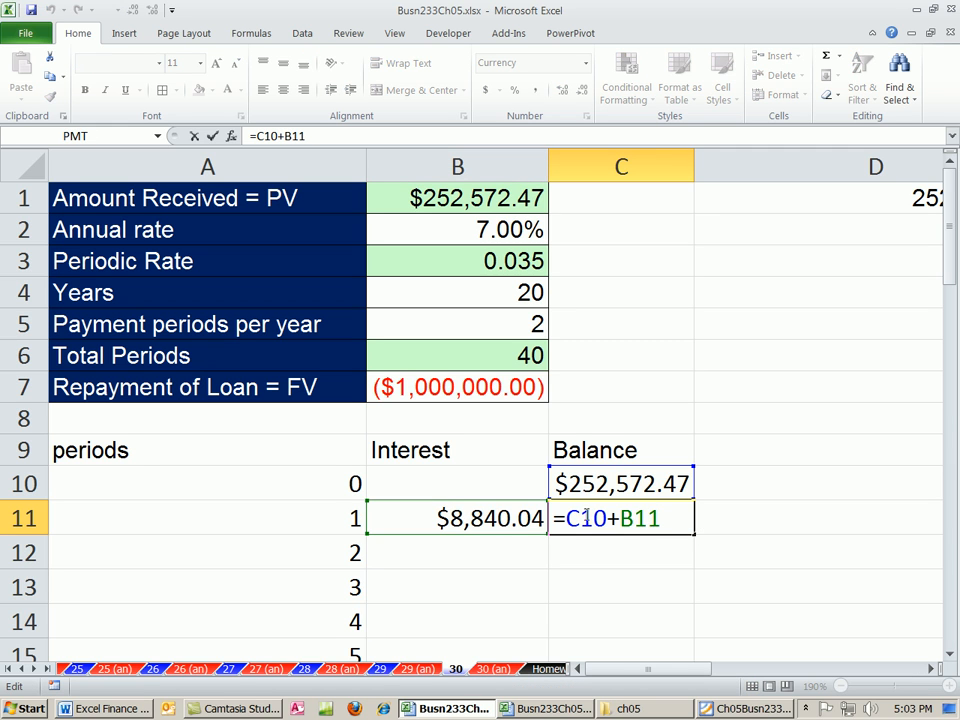
pyautogui.moveTo(506, 520); pyautogui.dragTo(685, 537)
pyautogui.doubleClick(693, 535)
pyautogui.scroll(-11, 676, 587)
pyautogui.scroll(-2, 651, 598)
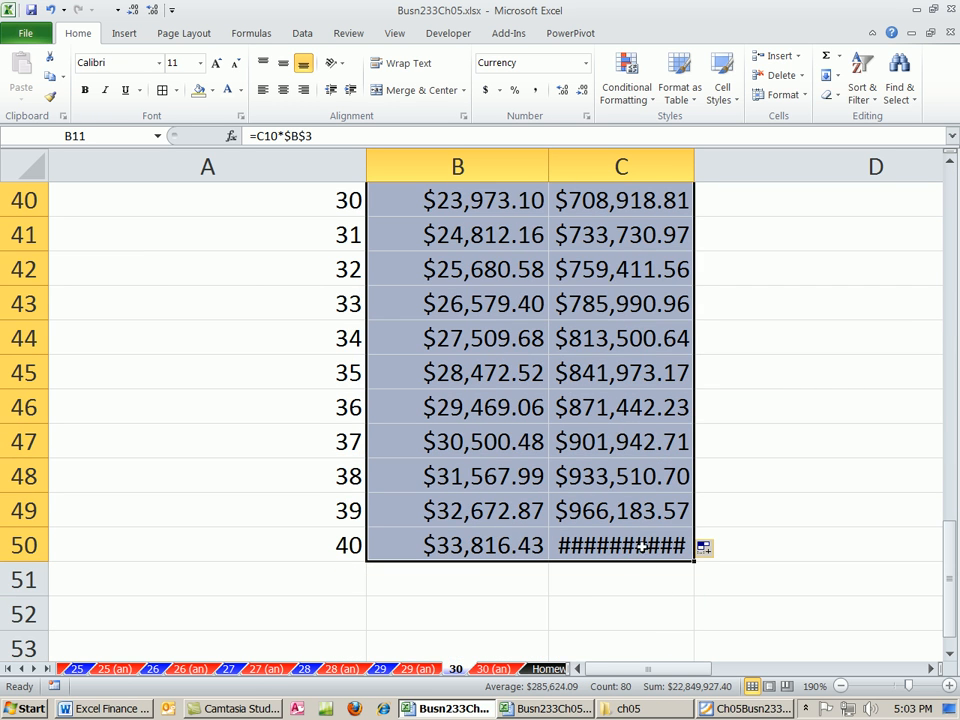
# AutoFit column C so the final balance in C50 fits its cell
pyautogui.click(640, 561)
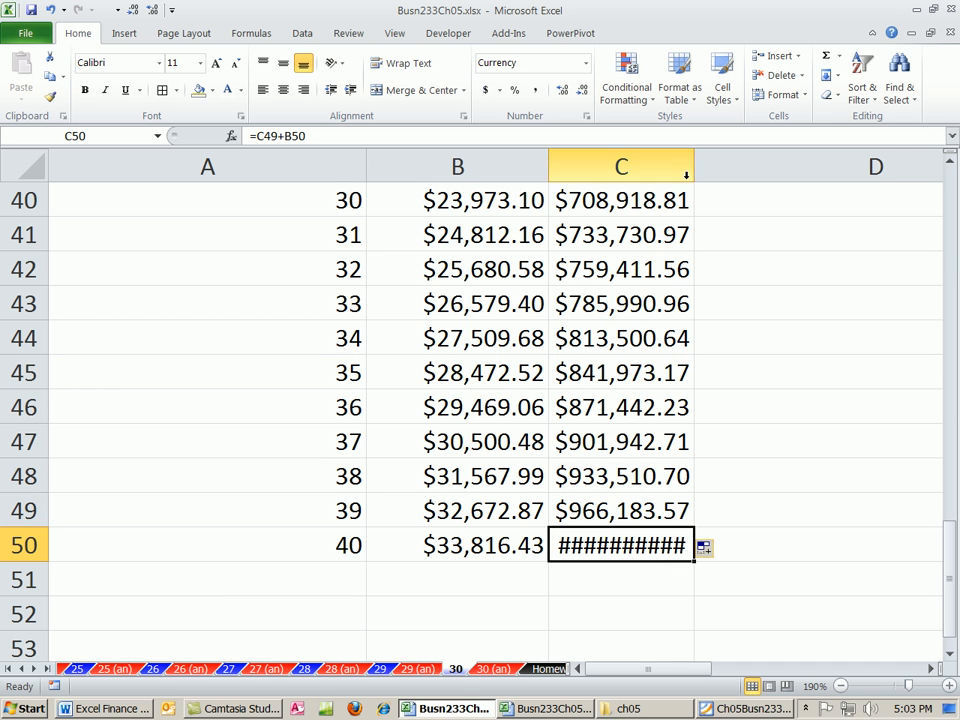
pyautogui.doubleClick(694, 165)
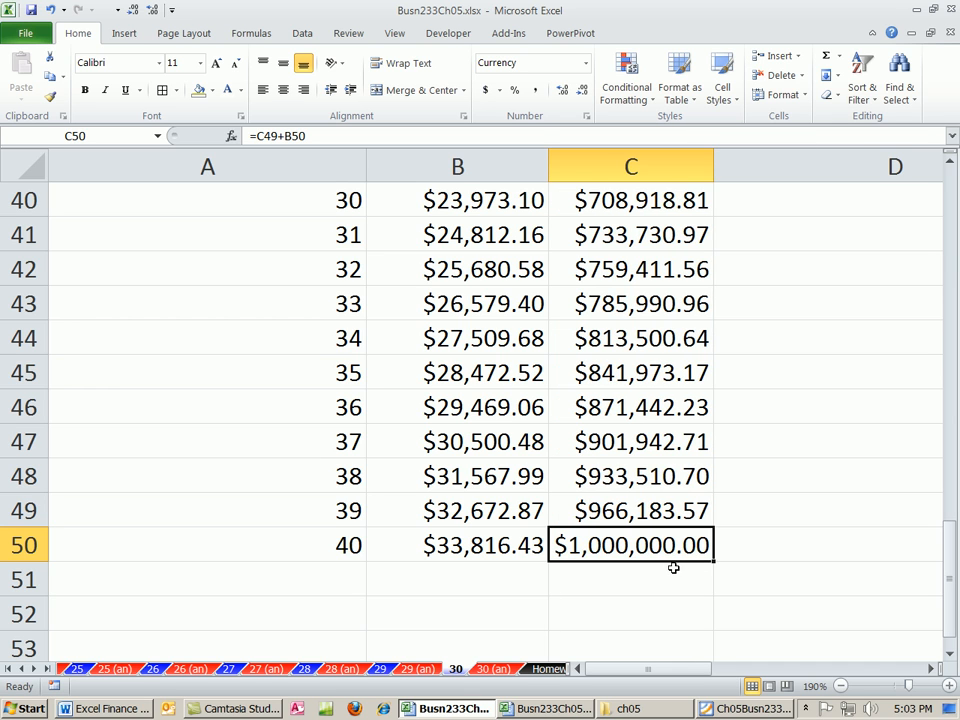
pyautogui.scroll(6, 671, 559)
pyautogui.scroll(6, 665, 556)
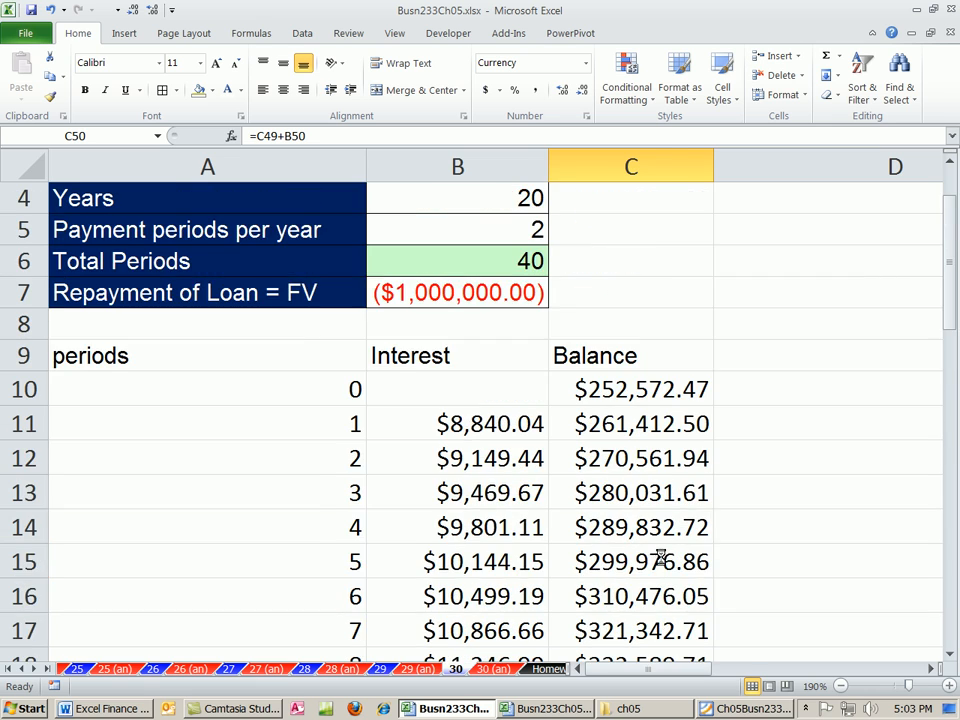
# Switch to Ch05Busn233.pdf in Foxit Reader to review the Pure Discount Loan notes, and return to the Excel workbook
pyautogui.keyDown('ctrl'); pyautogui.scroll(-3, 659, 556); pyautogui.keyUp('ctrl')
pyautogui.scroll(1, 658, 550)
pyautogui.hotkey('alt', 'Tab')
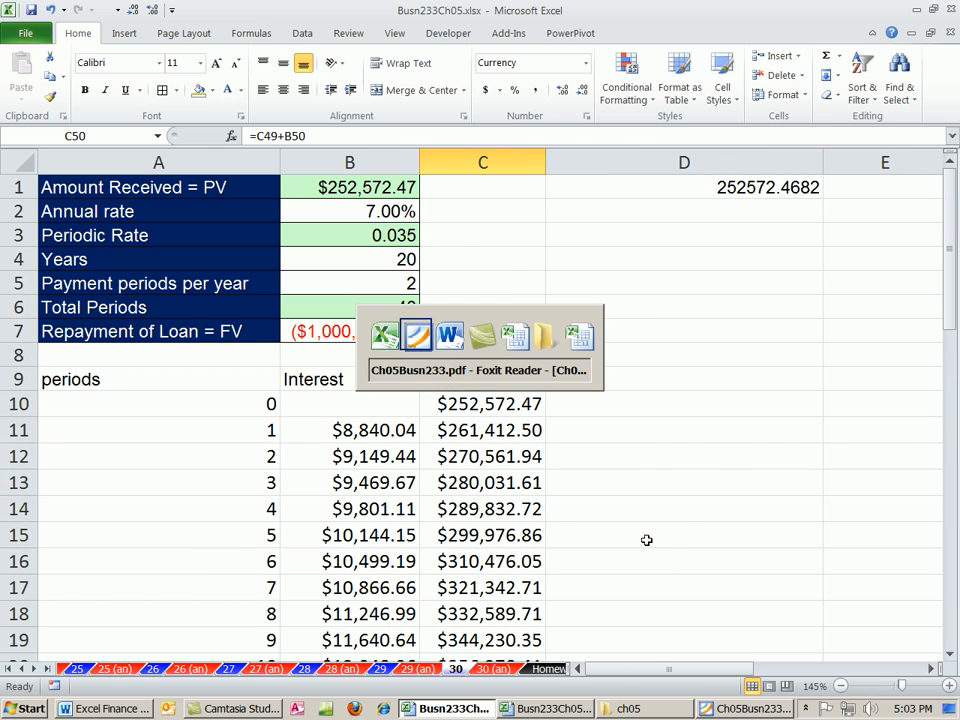
pyautogui.scroll(3, 647, 545)
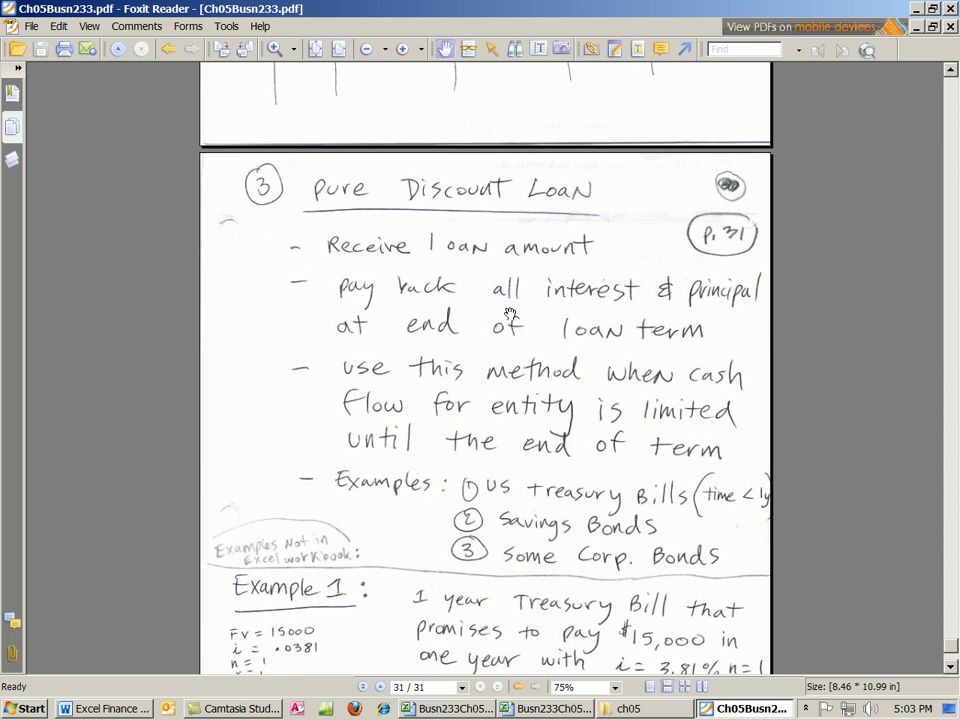
pyautogui.hotkey('alt', 'Tab')
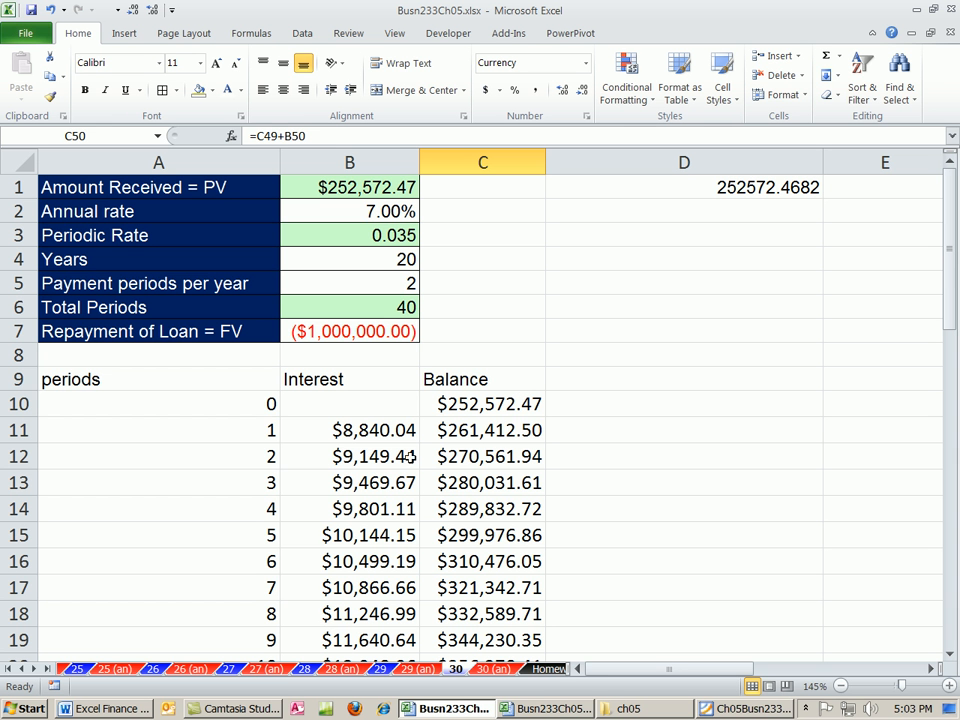
# Widen the Balance column further so the period 40 balance in C50 fits at the reduced zoom
pyautogui.click(487, 409)
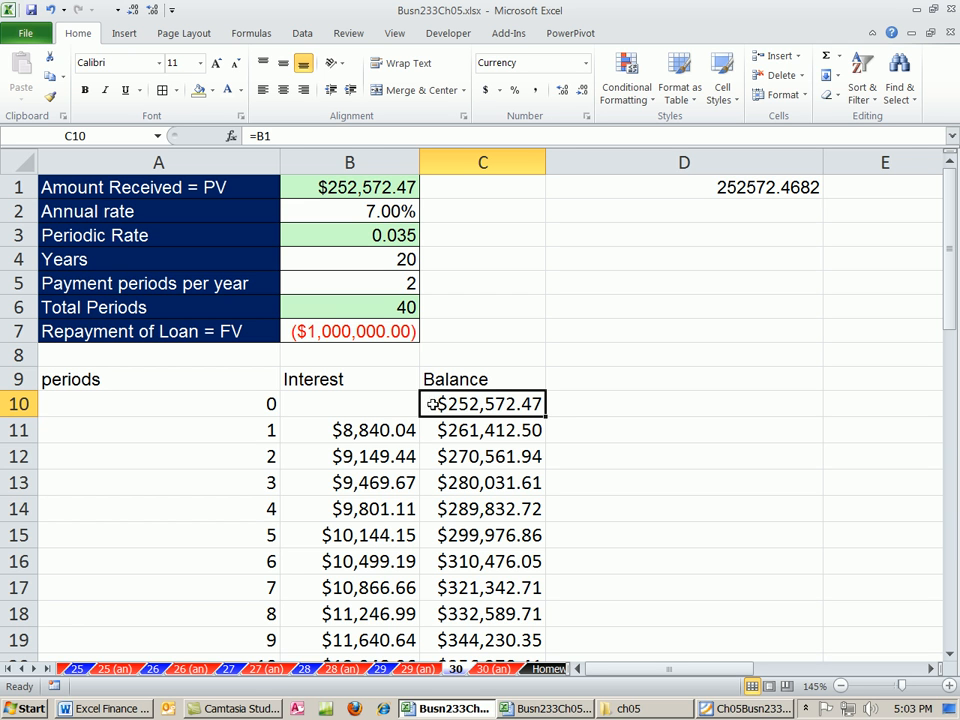
pyautogui.scroll(-11, 508, 443)
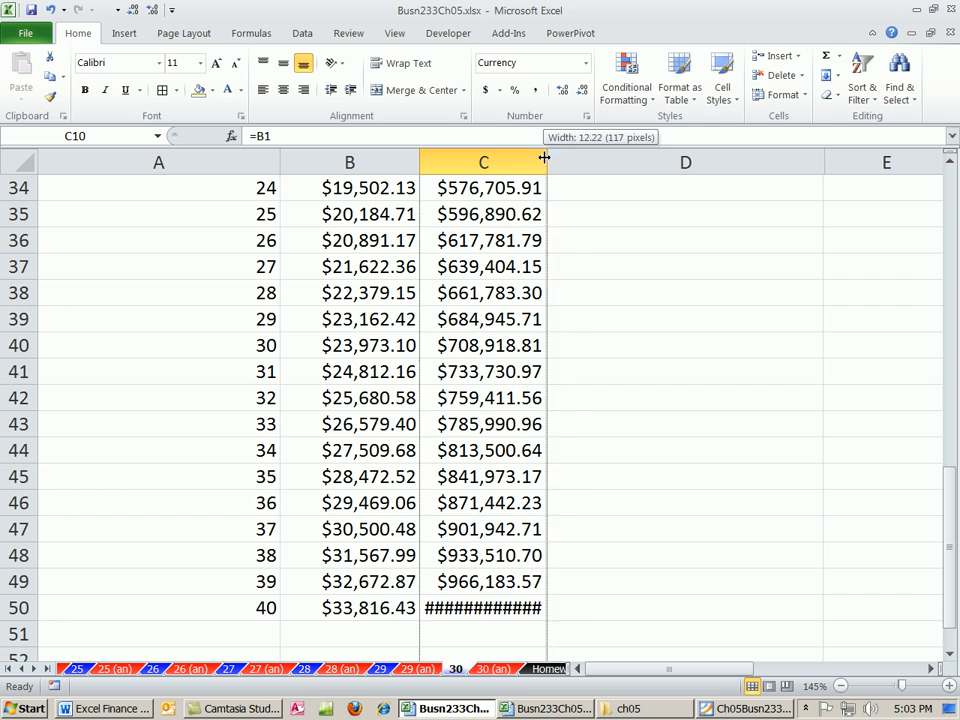
pyautogui.moveTo(545, 162); pyautogui.dragTo(573, 162)
pyautogui.click(555, 612)
pyautogui.scroll(11, 561, 608)
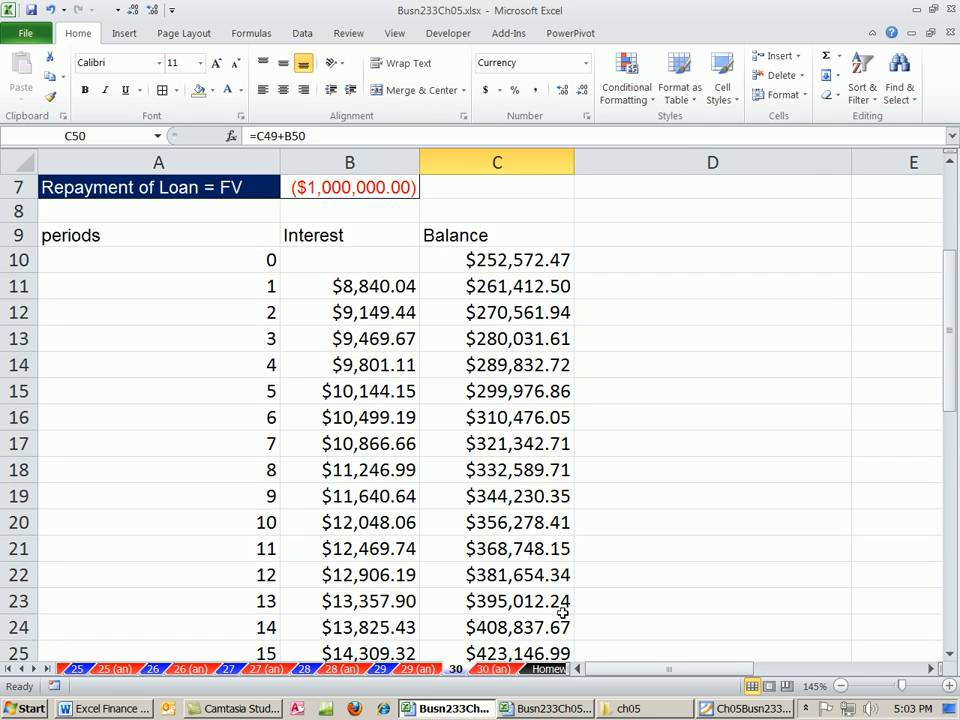